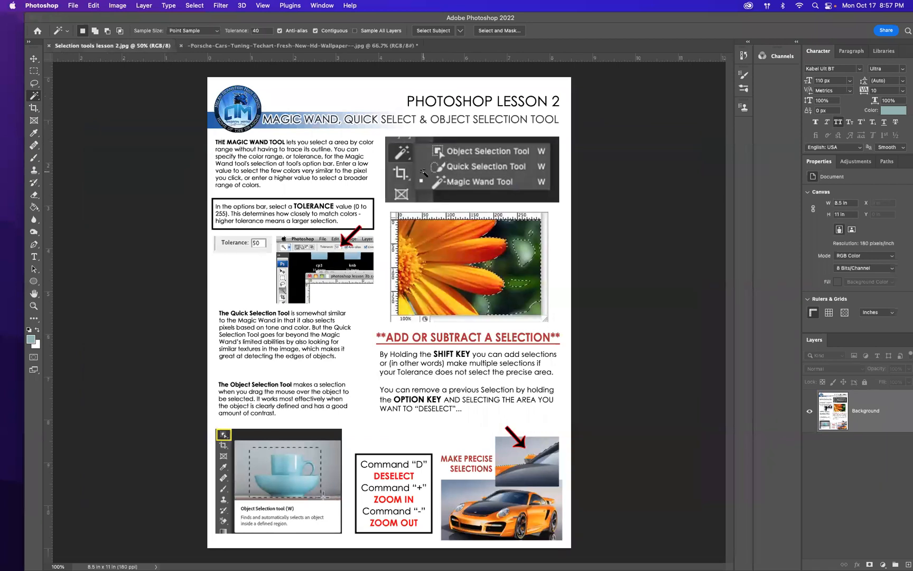
{"action": "left_click", "coordinate": [34, 83]}
{"action": "left_click", "coordinate": [35, 72]}
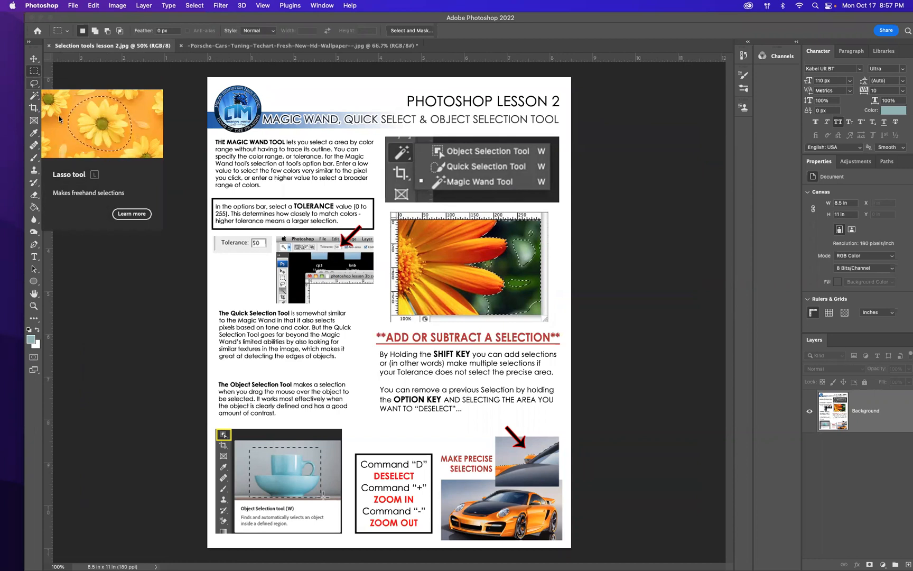
{"action": "left_click", "coordinate": [34, 96]}
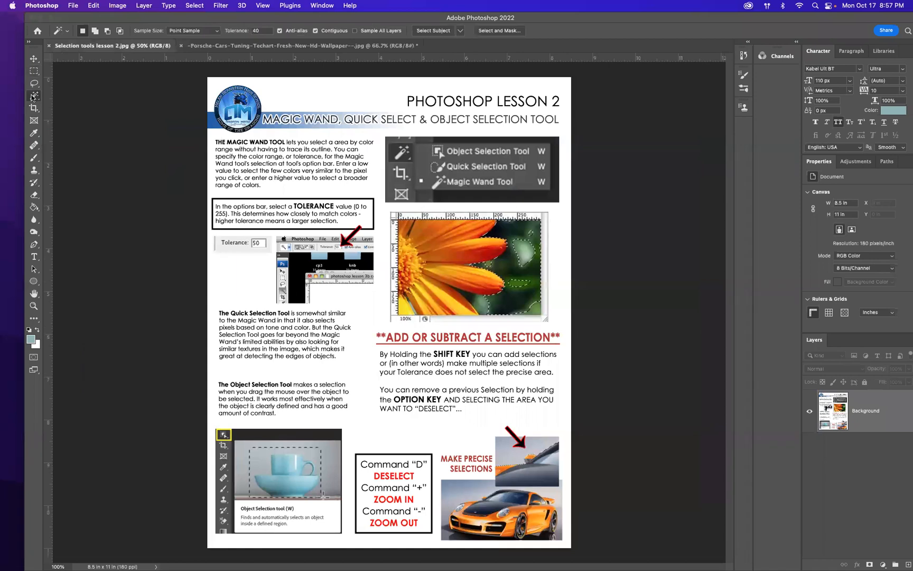
{"action": "right_click", "coordinate": [34, 98]}
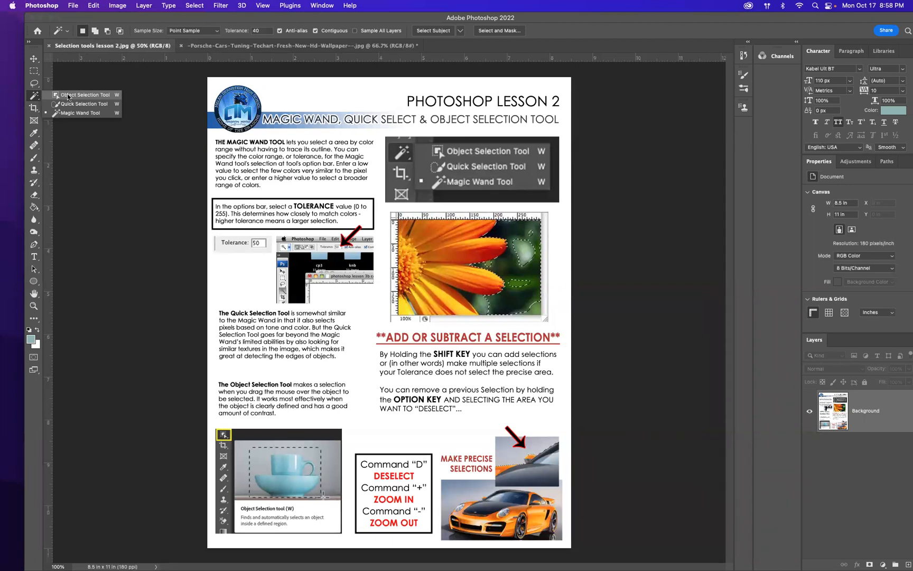
{"action": "left_click", "coordinate": [33, 98]}
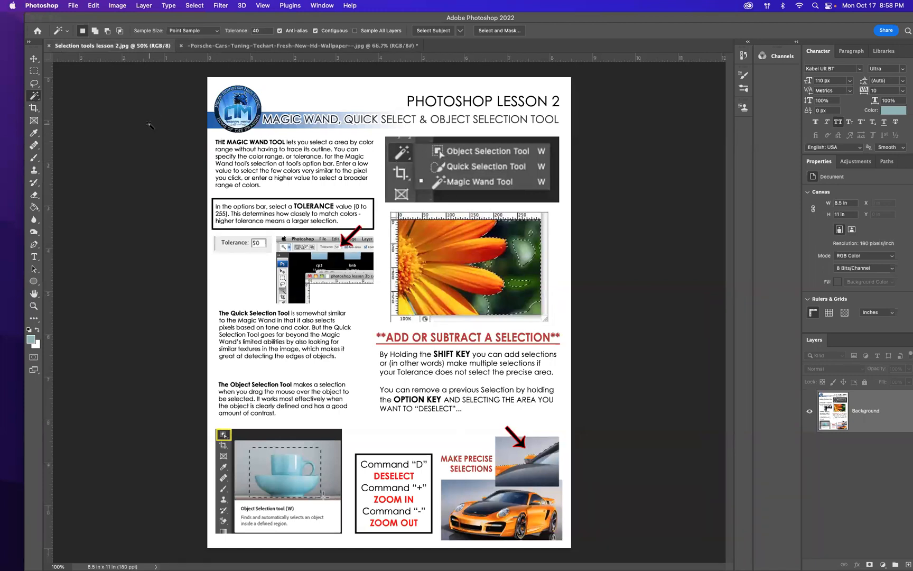
Activate the Object Selection tool and switch to the Porsche car wallpaper document.
{"action": "left_click", "coordinate": [33, 96]}
{"action": "left_click", "coordinate": [57, 95]}
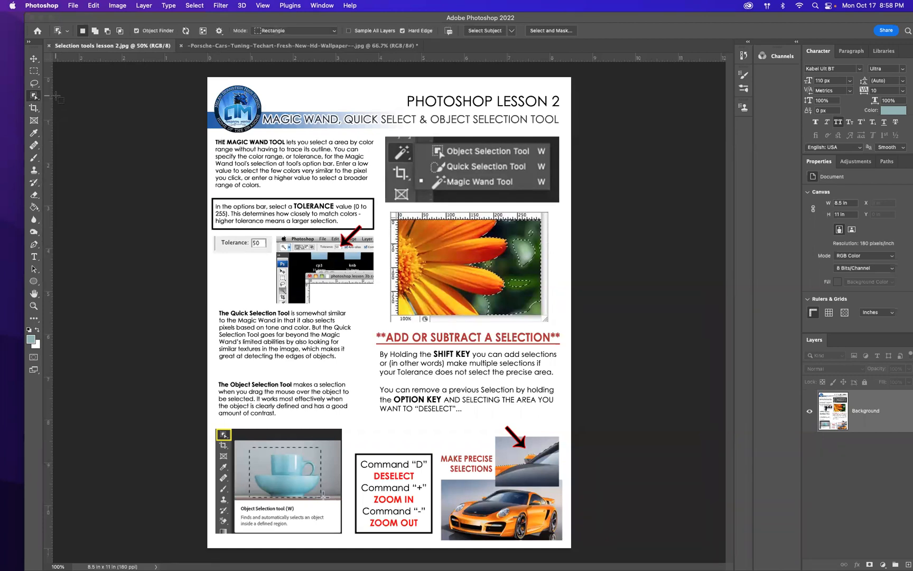
{"action": "left_click", "coordinate": [32, 96]}
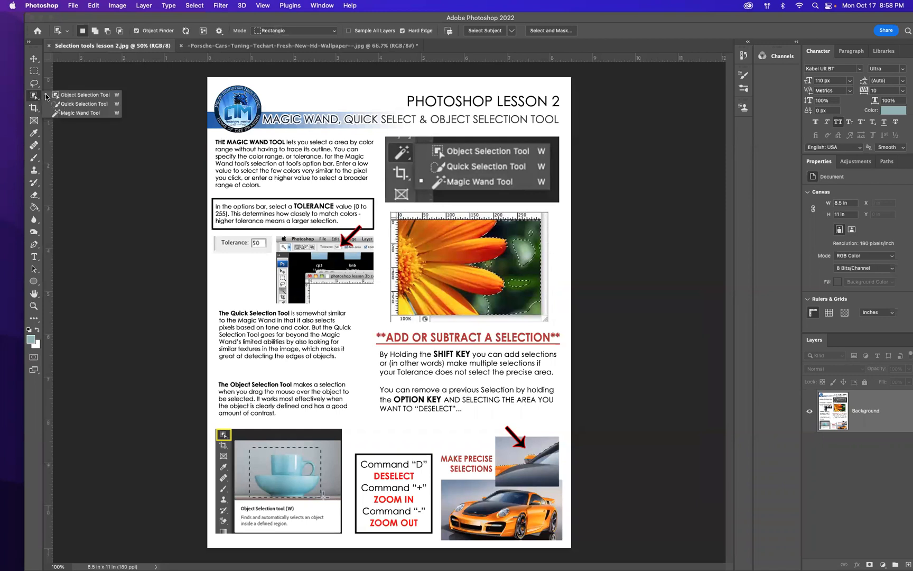
{"action": "left_click", "coordinate": [55, 94]}
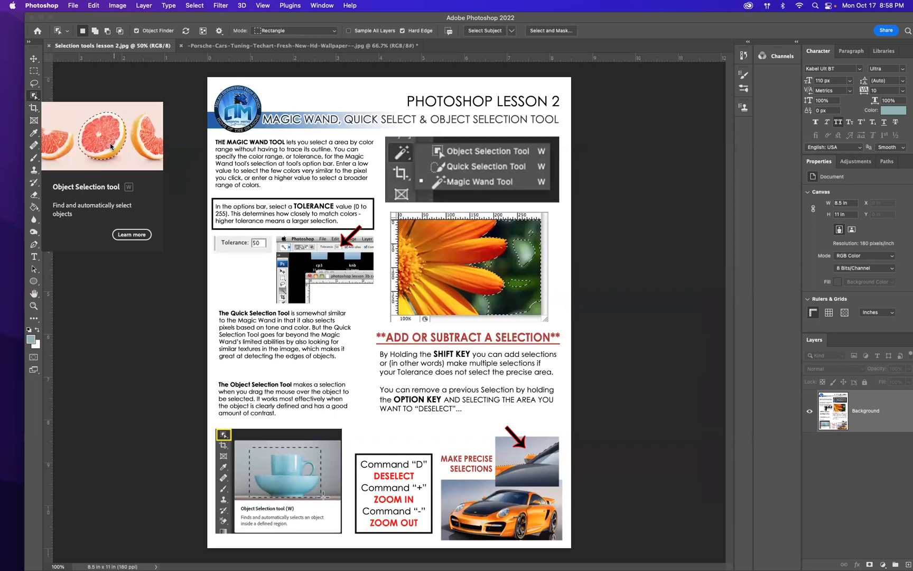
{"action": "left_click_drag", "start_coordinate": [275, 18], "coordinate": [273, 22]}
{"action": "left_click_drag", "start_coordinate": [251, 116], "coordinate": [243, 30]}
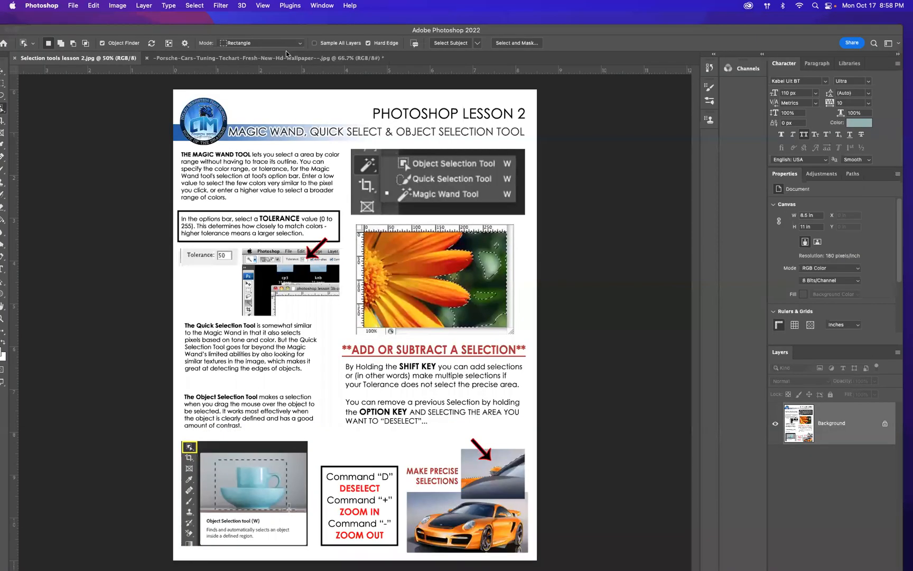
{"action": "left_click", "coordinate": [248, 58]}
{"action": "left_click_drag", "start_coordinate": [488, 32], "coordinate": [479, 17]}
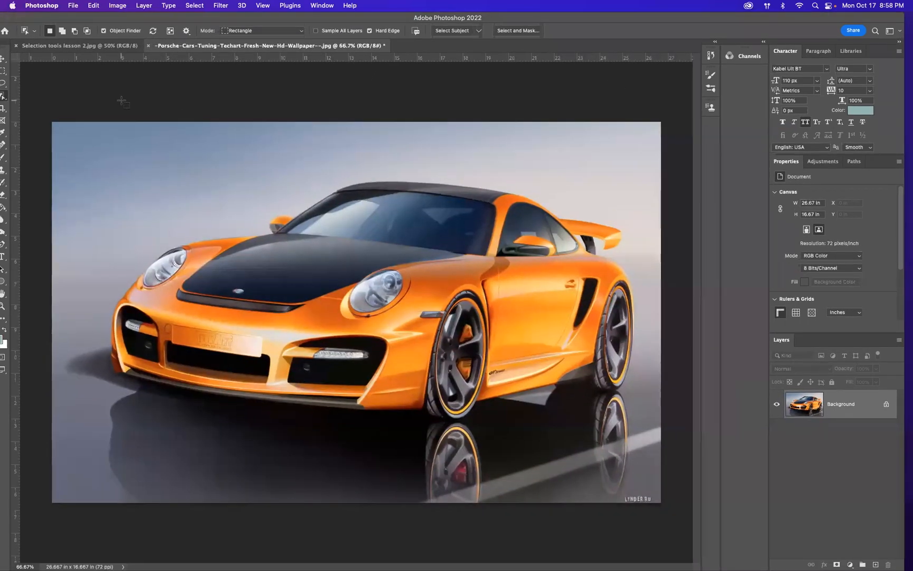
{"action": "left_click_drag", "start_coordinate": [94, 18], "coordinate": [103, 19]}
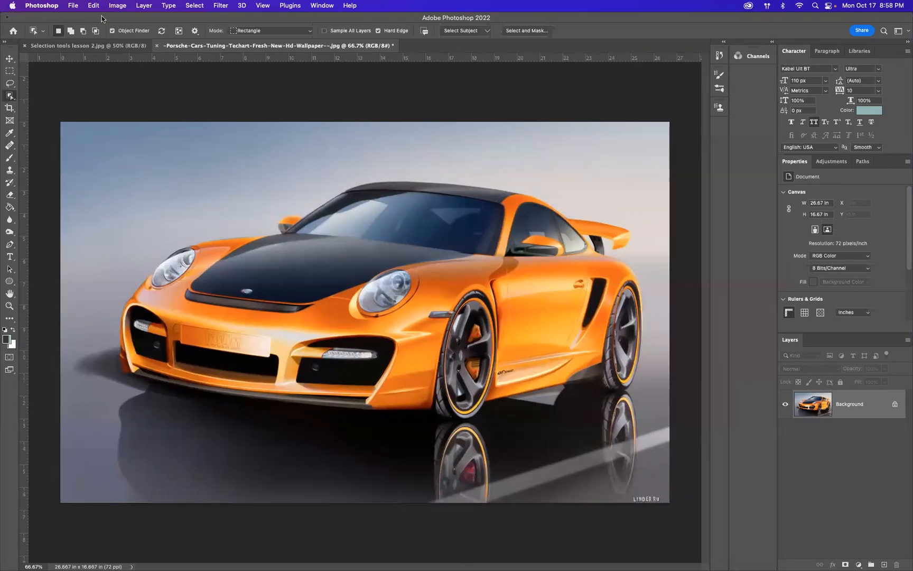
Select the orange car with the Object Selection tool by enclosing the whole car in a rectangle.
{"action": "right_click", "coordinate": [10, 99]}
{"action": "left_click", "coordinate": [10, 99]}
{"action": "left_click_drag", "start_coordinate": [124, 143], "coordinate": [645, 421]}
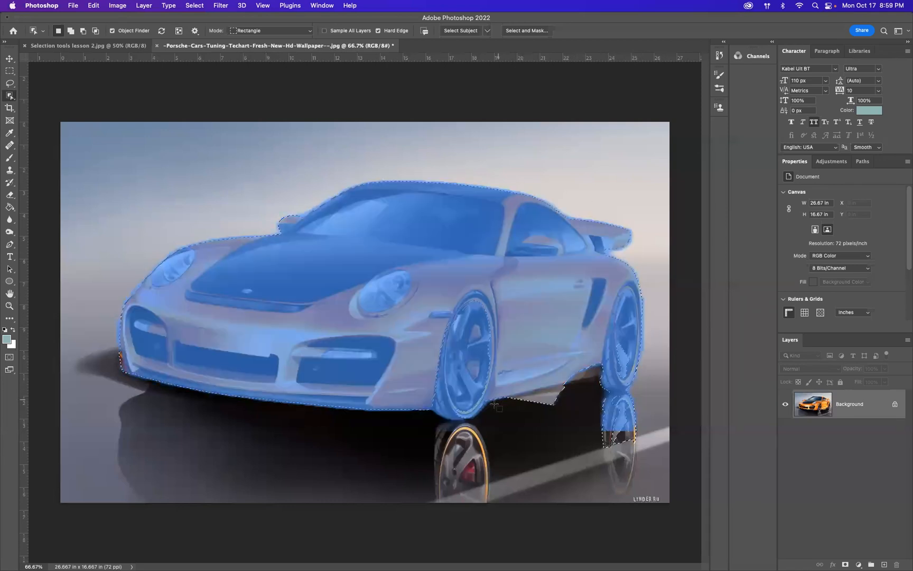
{"action": "key", "text": "v"}
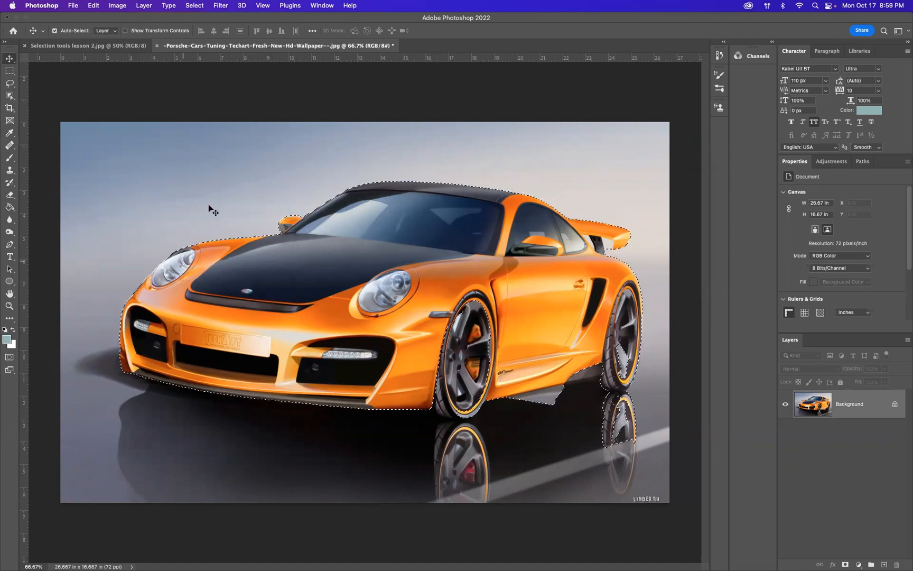
Add the missing parts of the front wheel's rim and tire to the selection with the Quick Selection tool.
{"action": "left_click", "coordinate": [9, 95]}
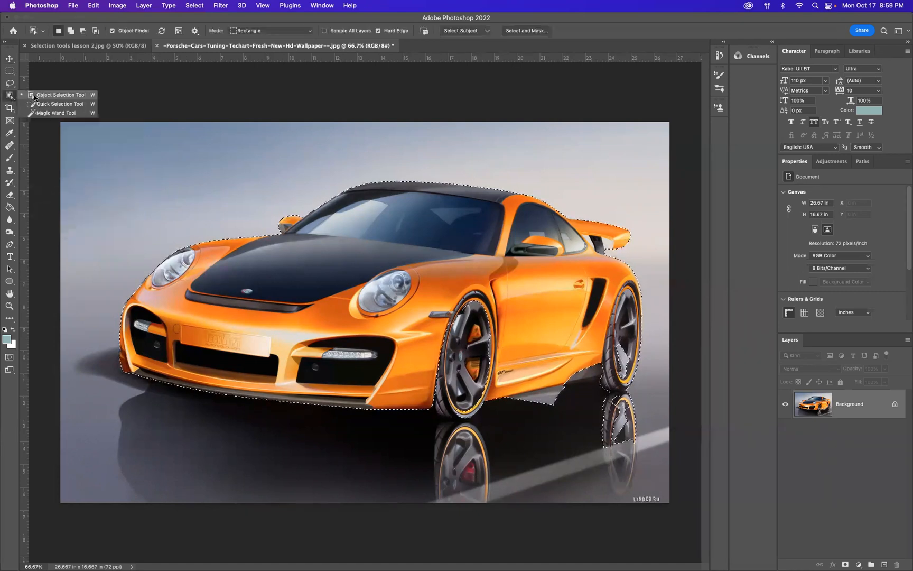
{"action": "left_click", "coordinate": [57, 105]}
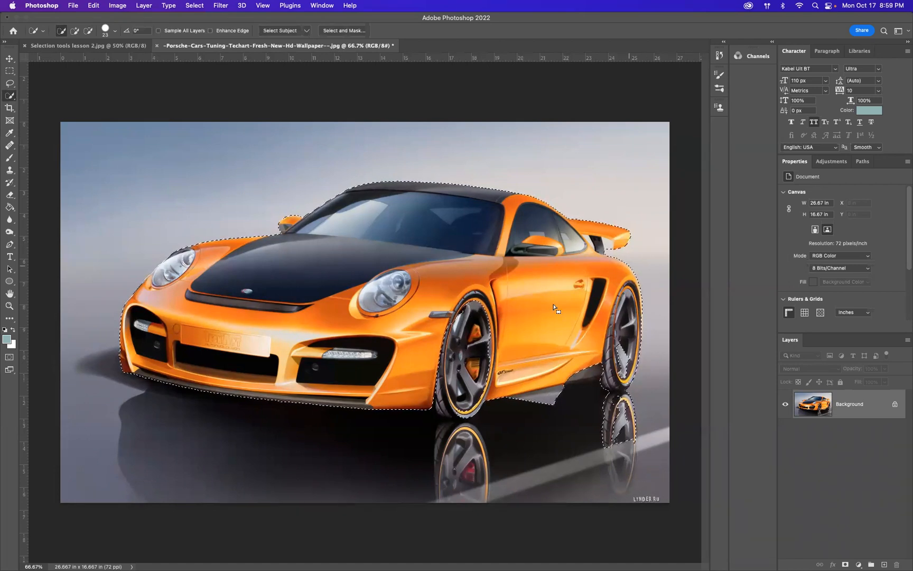
{"action": "key", "text": "shift"}
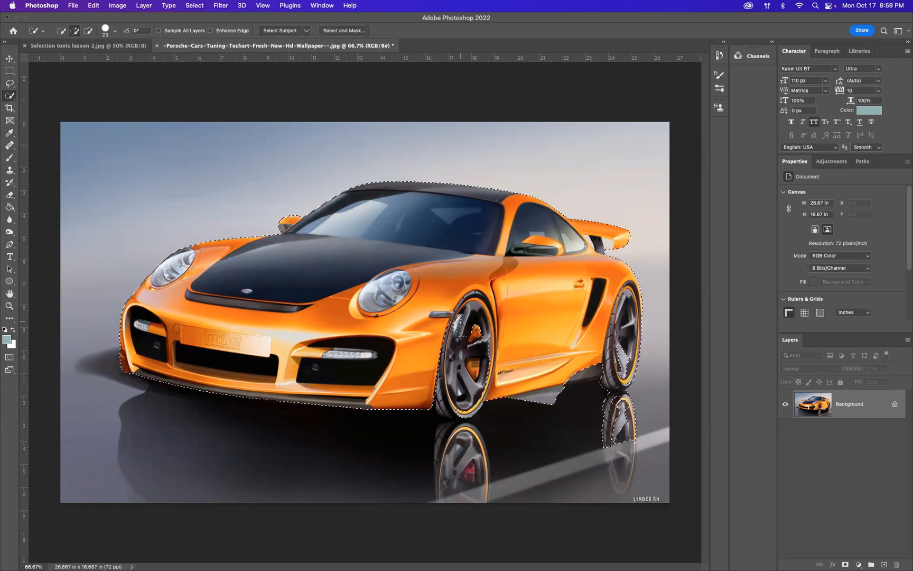
{"action": "key", "text": "super+1"}
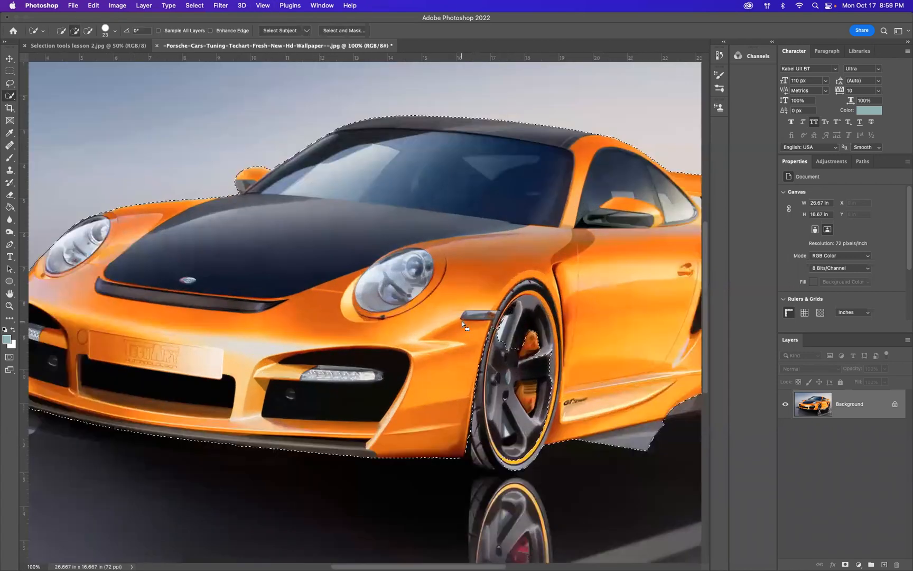
{"action": "key", "text": "super+equal"}
{"action": "scroll", "coordinate": [465, 328], "scroll_direction": "right", "scroll_amount": 5}
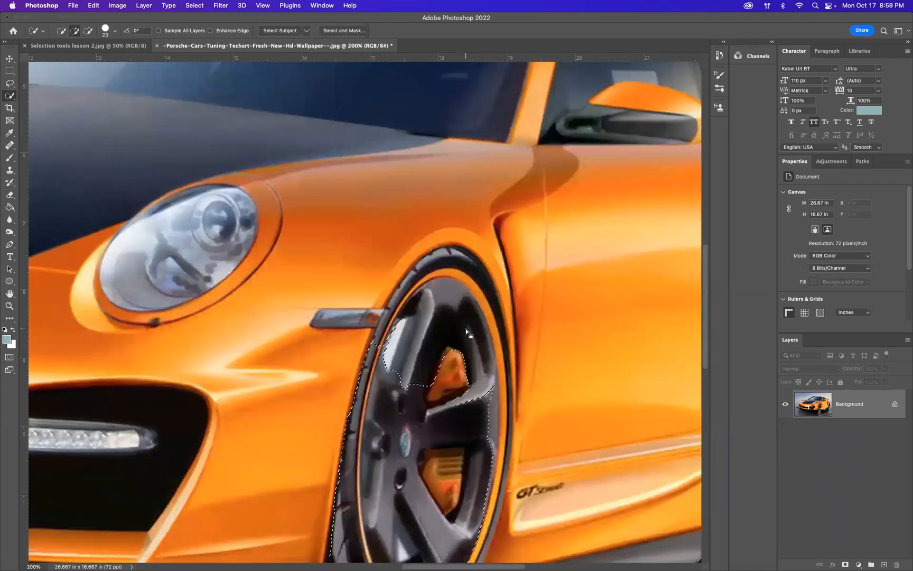
{"action": "scroll", "coordinate": [466, 331], "scroll_direction": "down", "scroll_amount": 4}
{"action": "mouse_move", "coordinate": [404, 229]}
{"action": "left_mouse_down"}
{"action": "mouse_move", "coordinate": [372, 261]}
{"action": "mouse_move", "coordinate": [356, 316]}
{"action": "mouse_move", "coordinate": [347, 437]}
{"action": "mouse_move", "coordinate": [360, 482]}
{"action": "mouse_move", "coordinate": [412, 492]}
{"action": "mouse_move", "coordinate": [385, 507]}
{"action": "mouse_move", "coordinate": [363, 503]}
{"action": "mouse_move", "coordinate": [336, 458]}
{"action": "left_mouse_up"}
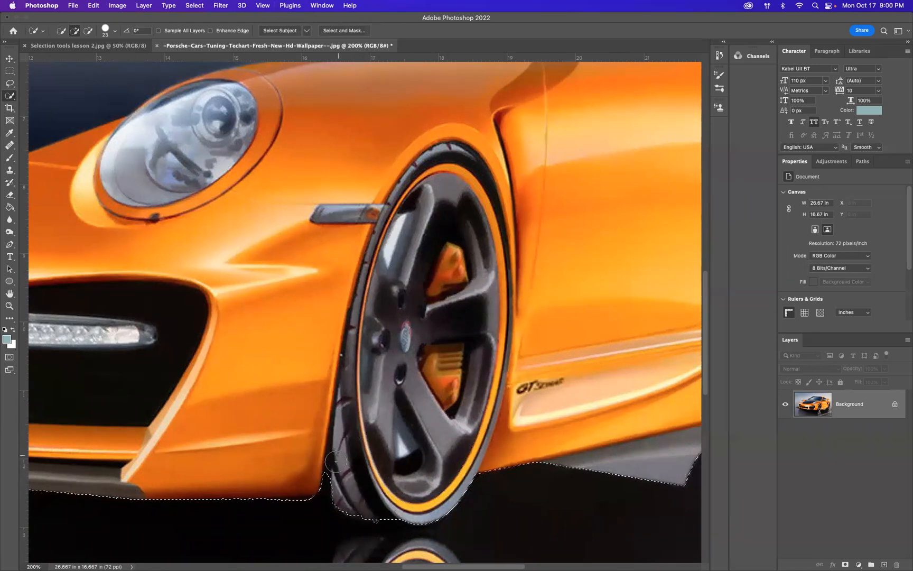
{"action": "mouse_move", "coordinate": [362, 492]}
{"action": "left_mouse_down"}
{"action": "mouse_move", "coordinate": [394, 508]}
{"action": "mouse_move", "coordinate": [419, 507]}
{"action": "mouse_move", "coordinate": [390, 512]}
{"action": "mouse_move", "coordinate": [347, 503]}
{"action": "mouse_move", "coordinate": [433, 505]}
{"action": "left_mouse_up"}
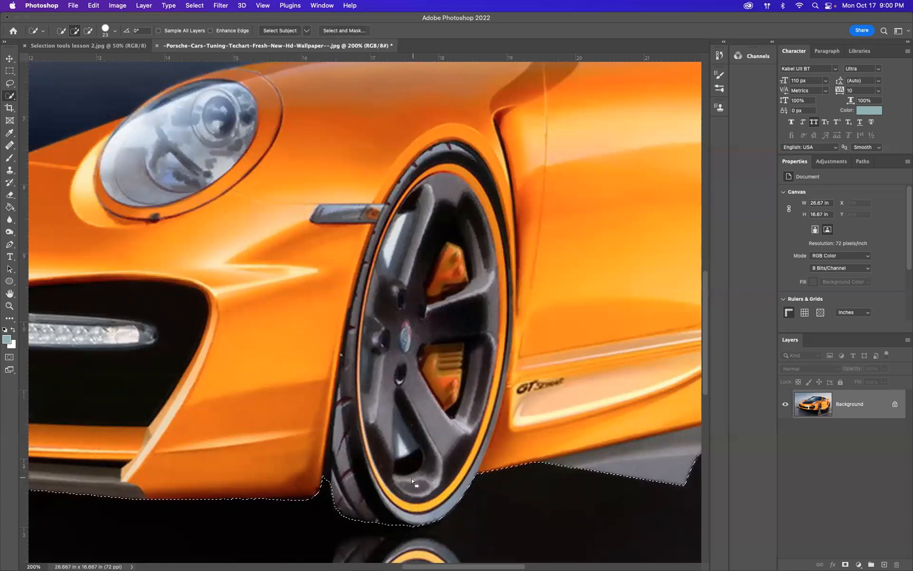
Add the rear wheel's unselected spoke and the dark side skirt in front of that wheel to the selection.
{"action": "key", "text": "super+minus"}
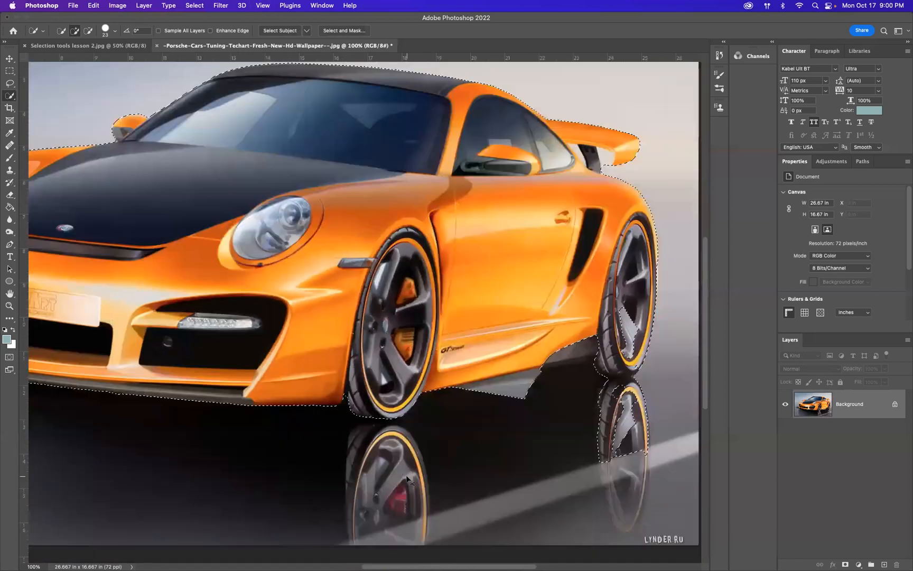
{"action": "scroll", "coordinate": [567, 400], "scroll_direction": "right", "scroll_amount": 5}
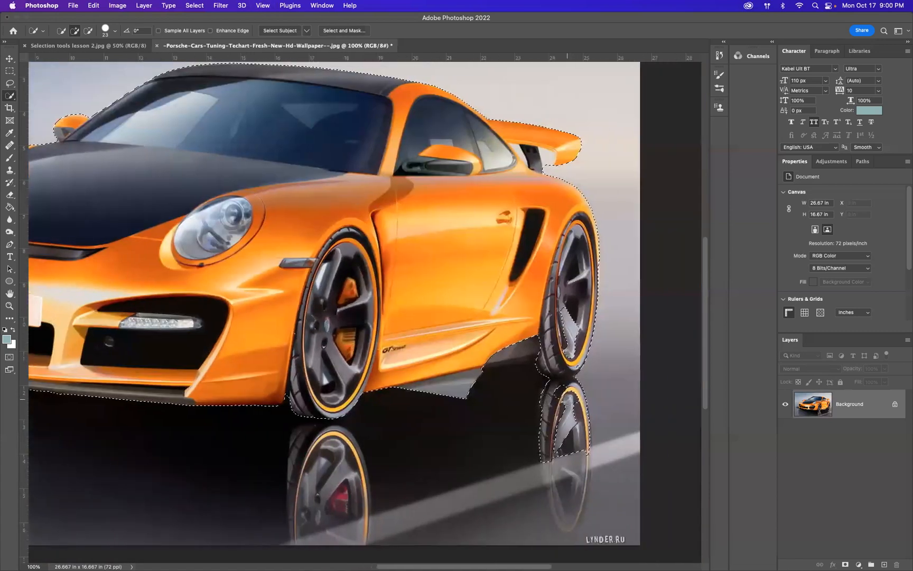
{"action": "key", "text": "super+plus"}
{"action": "key", "text": "super+plus"}
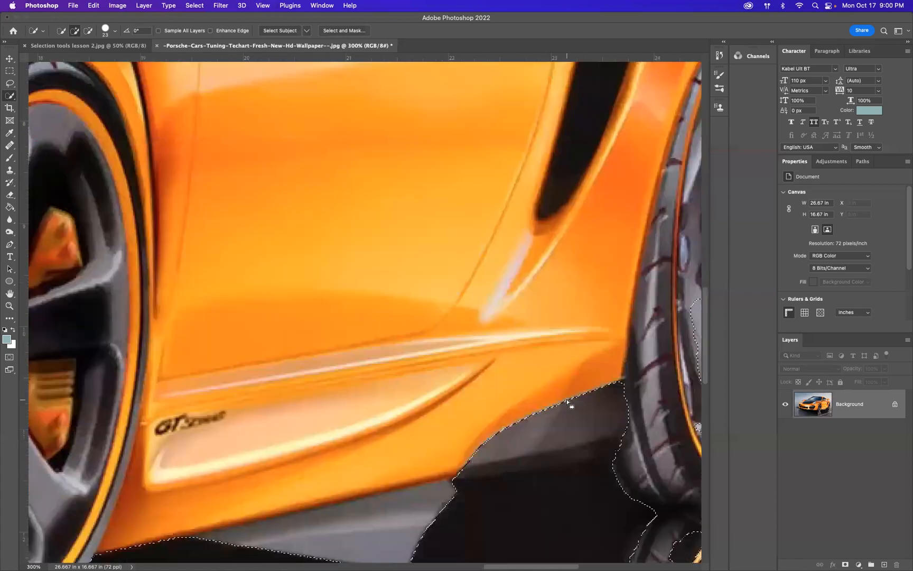
{"action": "scroll", "coordinate": [551, 411], "scroll_direction": "right", "scroll_amount": 5}
{"action": "left_click", "coordinate": [507, 316]}
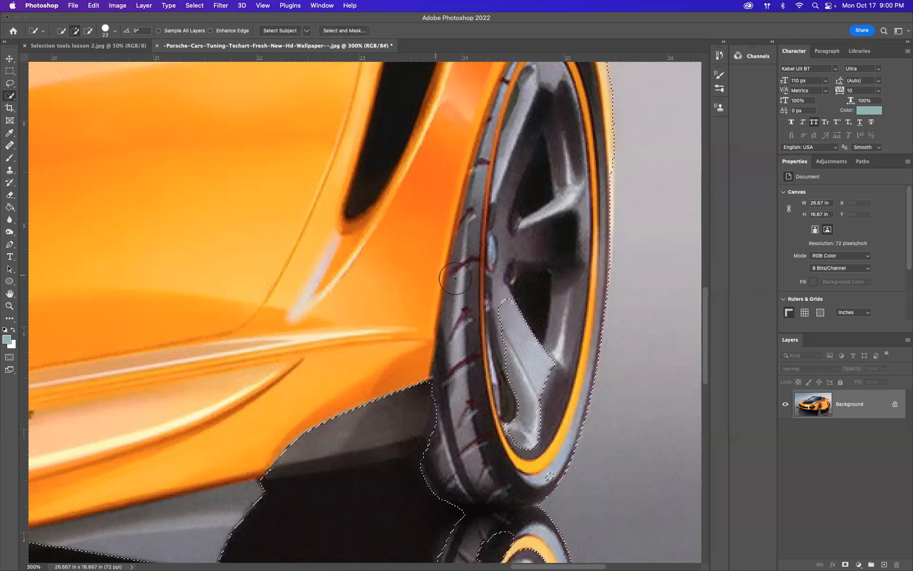
{"action": "mouse_move", "coordinate": [507, 304]}
{"action": "left_mouse_down"}
{"action": "mouse_move", "coordinate": [547, 377]}
{"action": "mouse_move", "coordinate": [536, 422]}
{"action": "mouse_move", "coordinate": [543, 463]}
{"action": "left_mouse_up"}
{"action": "scroll", "coordinate": [503, 429], "scroll_direction": "down", "scroll_amount": 1}
{"action": "scroll", "coordinate": [504, 432], "scroll_direction": "down", "scroll_amount": 2}
{"action": "mouse_move", "coordinate": [447, 357]}
{"action": "left_mouse_down"}
{"action": "mouse_move", "coordinate": [396, 388]}
{"action": "mouse_move", "coordinate": [269, 410]}
{"action": "left_mouse_up"}
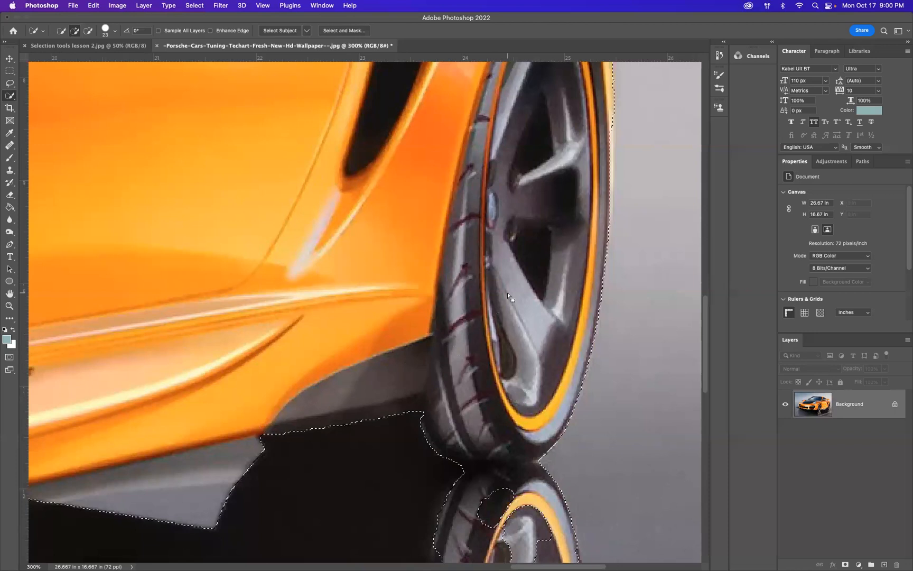
Subtract the rear wheel's floor reflection and the grey patch below the side skirt from the selection.
{"action": "key", "text": "super+minus"}
{"action": "key", "text": "super+minus"}
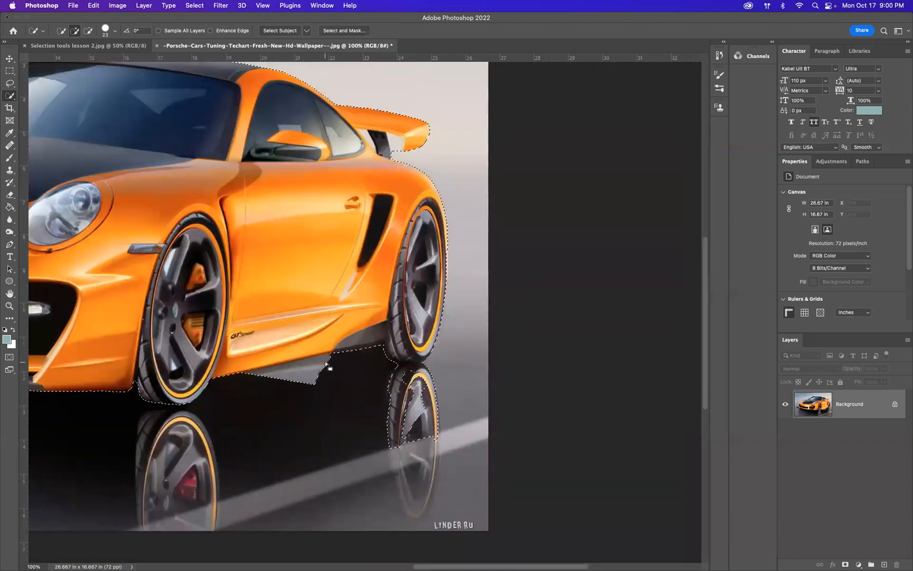
{"action": "key", "text": "alt"}
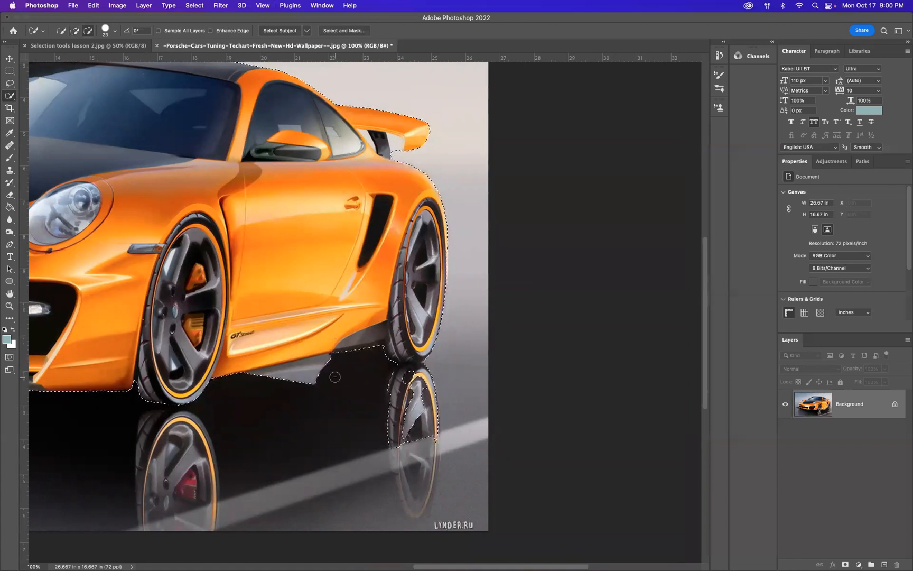
{"action": "left_click", "coordinate": [418, 375]}
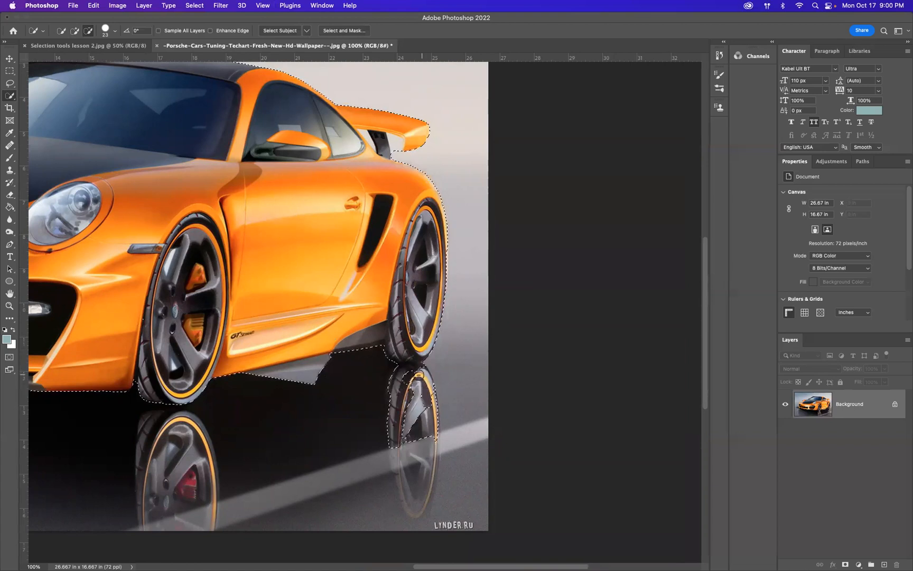
{"action": "mouse_move", "coordinate": [399, 393]}
{"action": "left_mouse_down"}
{"action": "mouse_move", "coordinate": [398, 423]}
{"action": "mouse_move", "coordinate": [387, 403]}
{"action": "left_mouse_up"}
{"action": "mouse_move", "coordinate": [413, 437]}
{"action": "left_mouse_down"}
{"action": "mouse_move", "coordinate": [438, 400]}
{"action": "mouse_move", "coordinate": [439, 410]}
{"action": "left_mouse_up"}
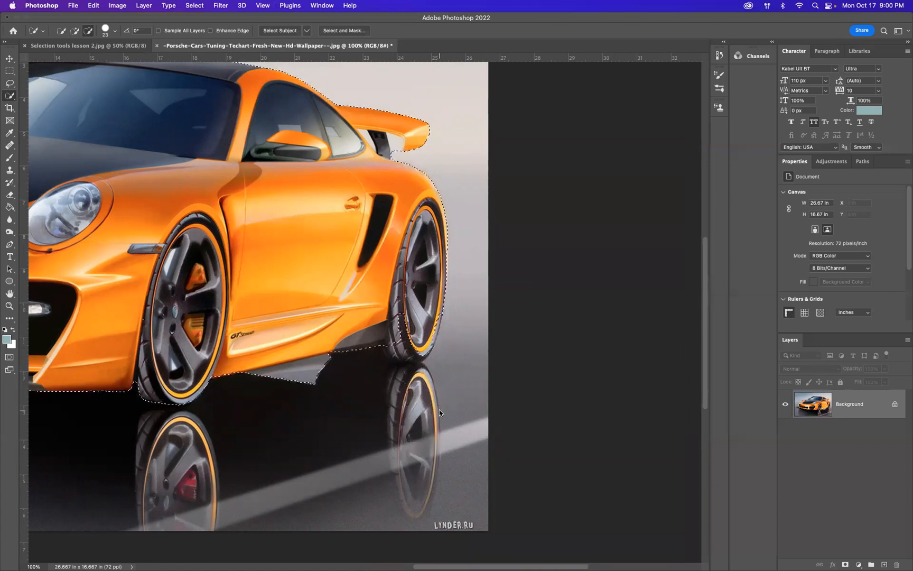
{"action": "left_click_drag", "start_coordinate": [335, 371], "coordinate": [321, 375]}
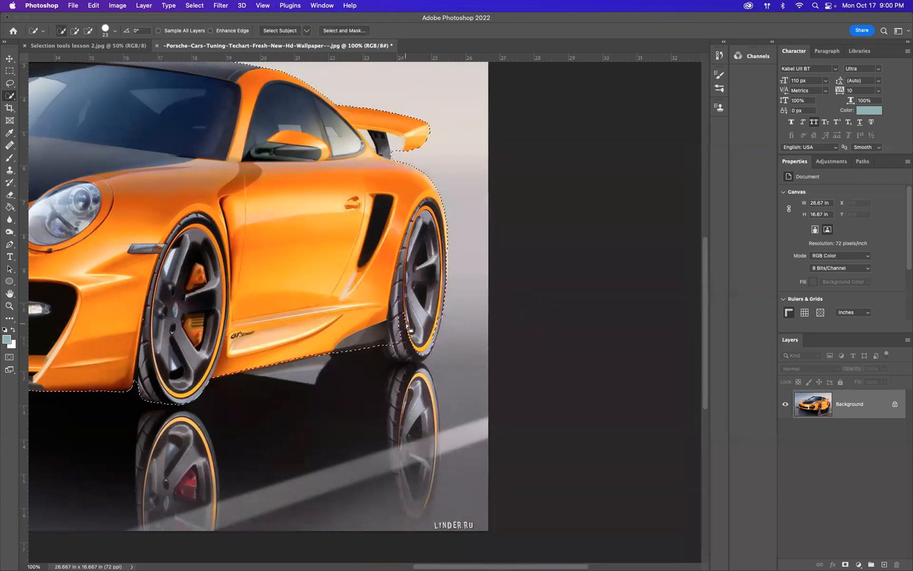
Add the lower part of the rear wheel back to the selection and refine the edge around its tire.
{"action": "key", "text": "shift"}
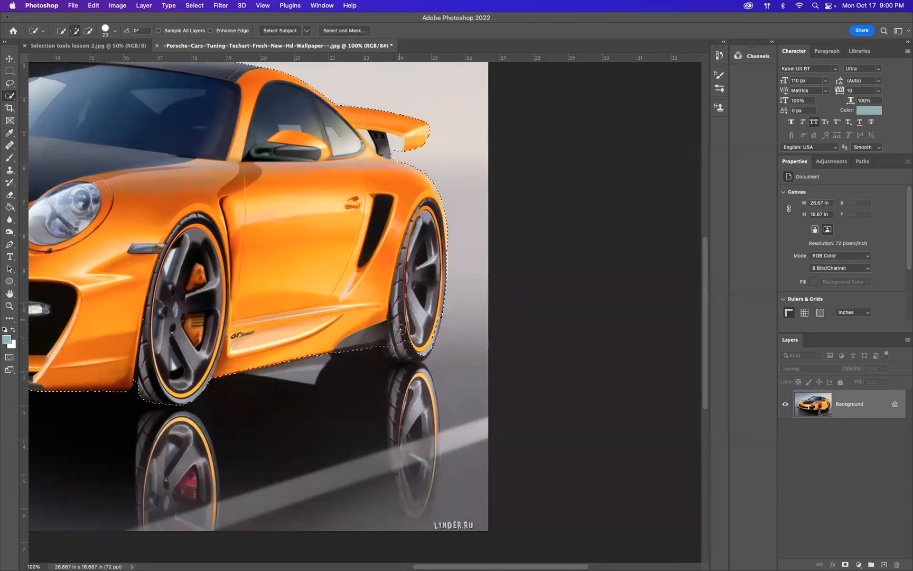
{"action": "left_click_drag", "start_coordinate": [409, 344], "coordinate": [419, 349]}
{"action": "key", "text": "alt"}
{"action": "left_click_drag", "start_coordinate": [392, 352], "coordinate": [407, 356]}
{"action": "key", "text": "alt"}
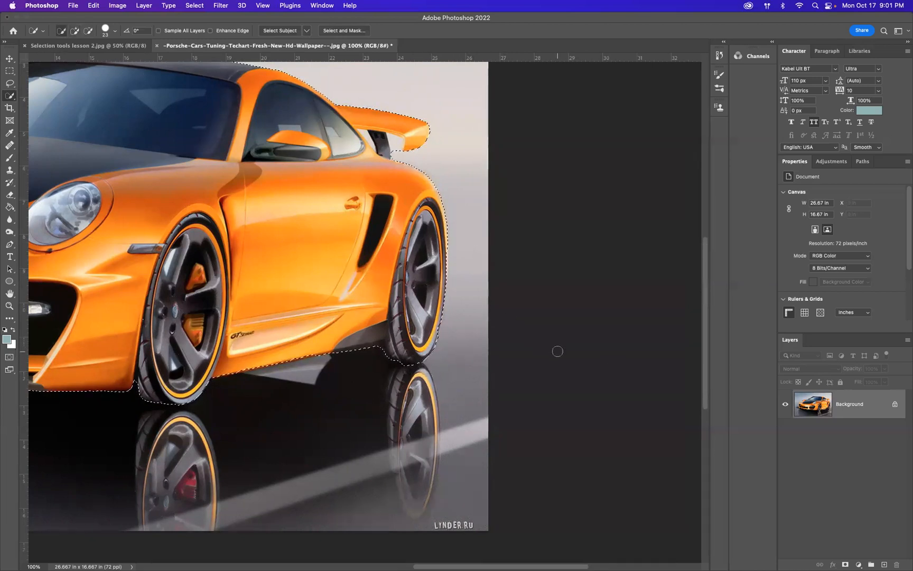
{"action": "key", "text": "super+minus"}
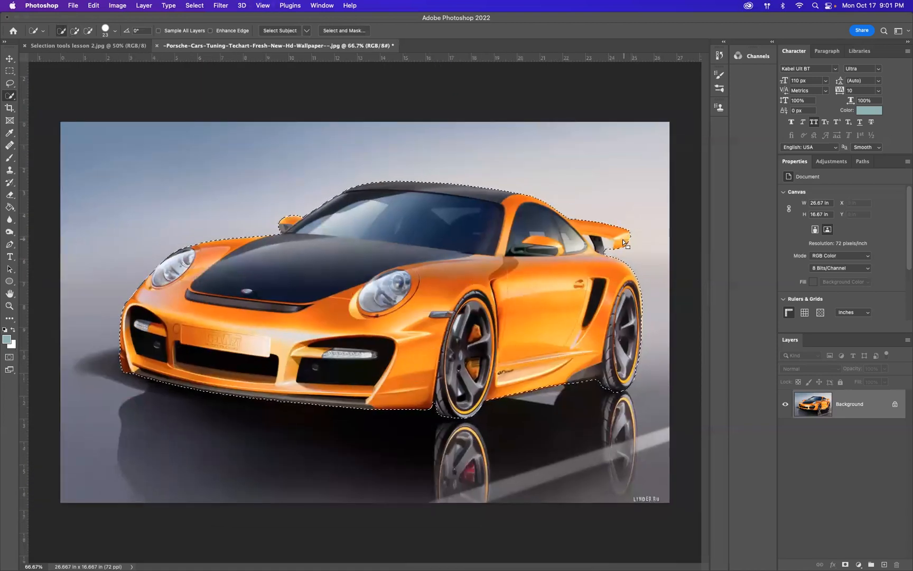
{"action": "key", "text": "alt"}
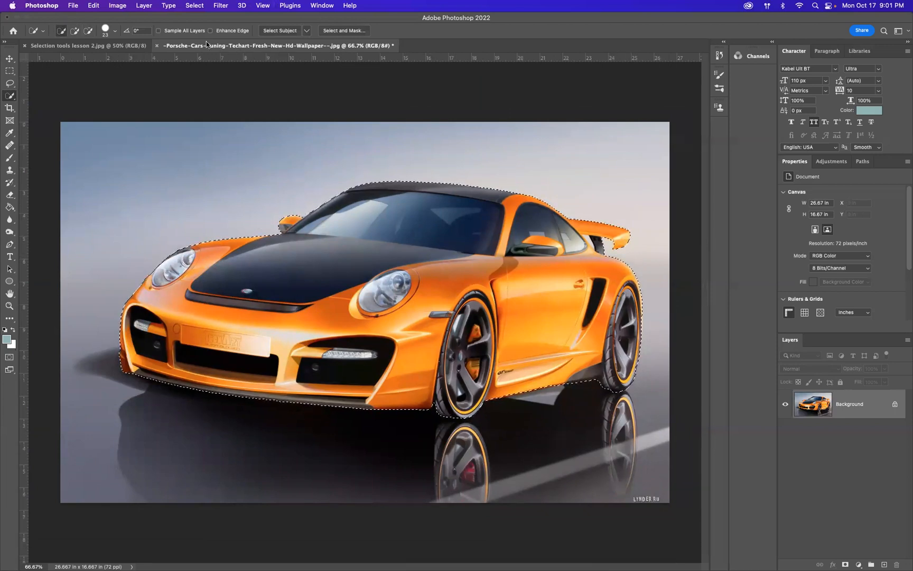
Recolour the selected car blue with Hue/Saturation, using hue +168, saturation +2 and lightness -12.
{"action": "left_click", "coordinate": [118, 5]}
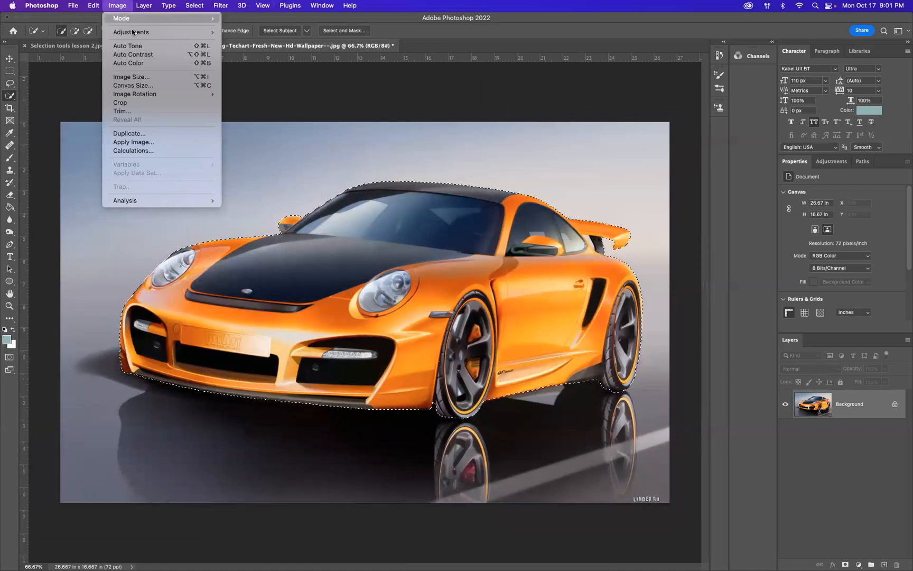
{"action": "mouse_move", "coordinate": [132, 31]}
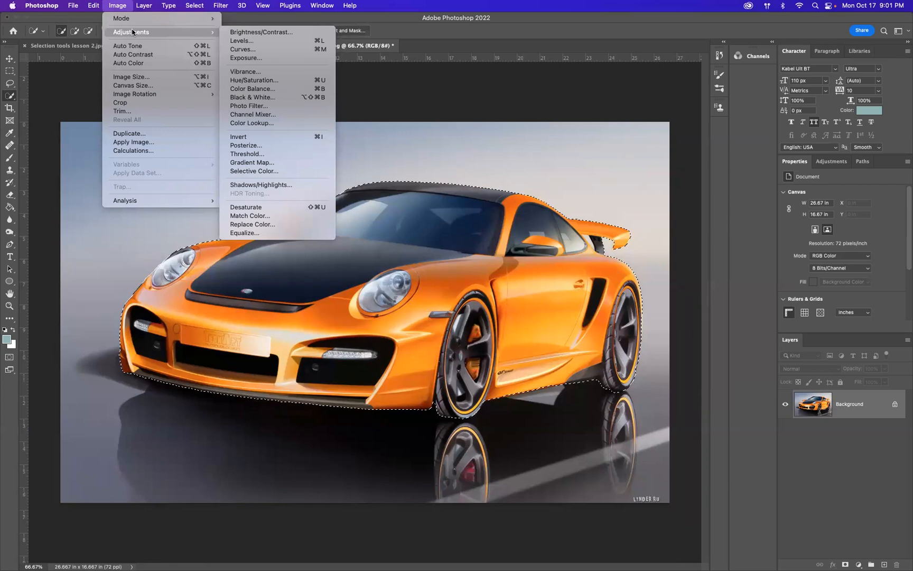
{"action": "left_click", "coordinate": [273, 84]}
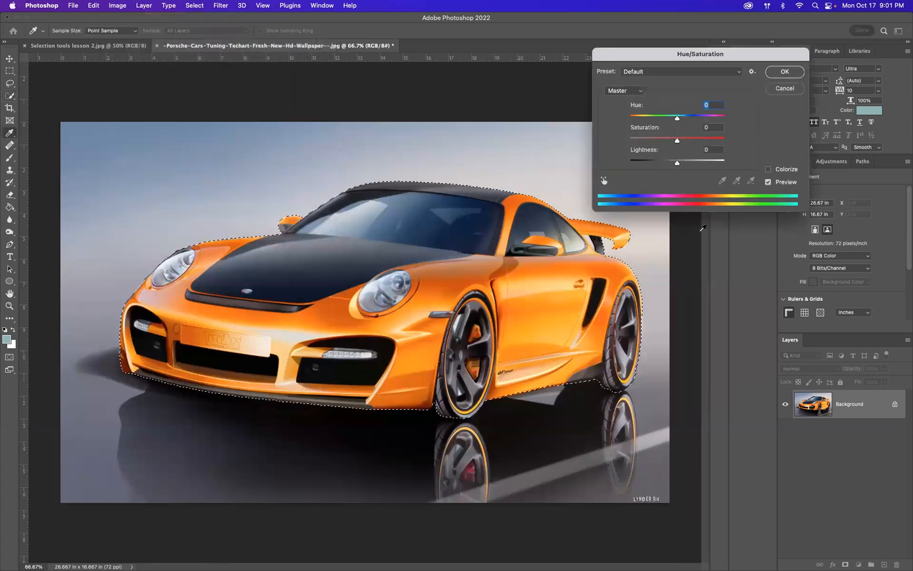
{"action": "left_click_drag", "start_coordinate": [677, 118], "coordinate": [722, 122]}
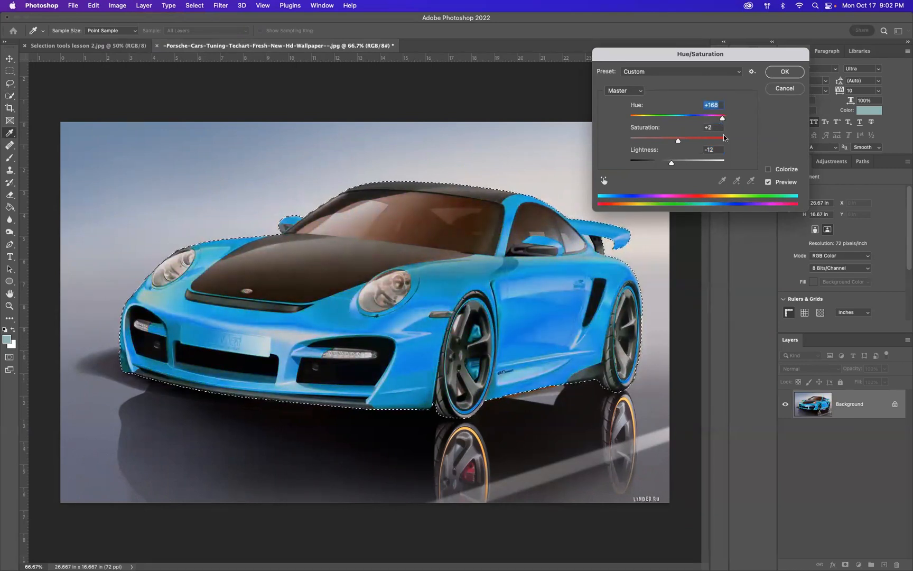
{"action": "left_click", "coordinate": [785, 72]}
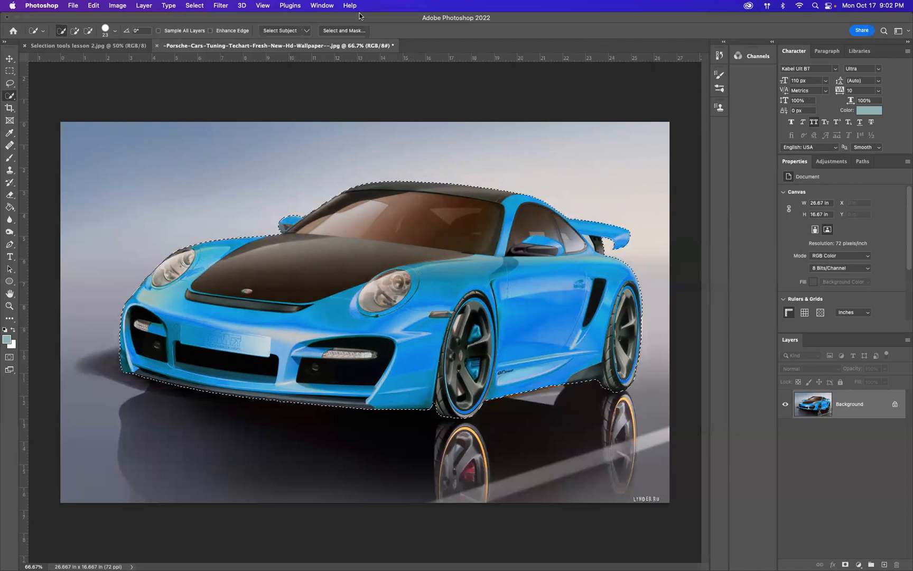
Invert the selection so that it covers the background instead of the car.
{"action": "left_click", "coordinate": [195, 5]}
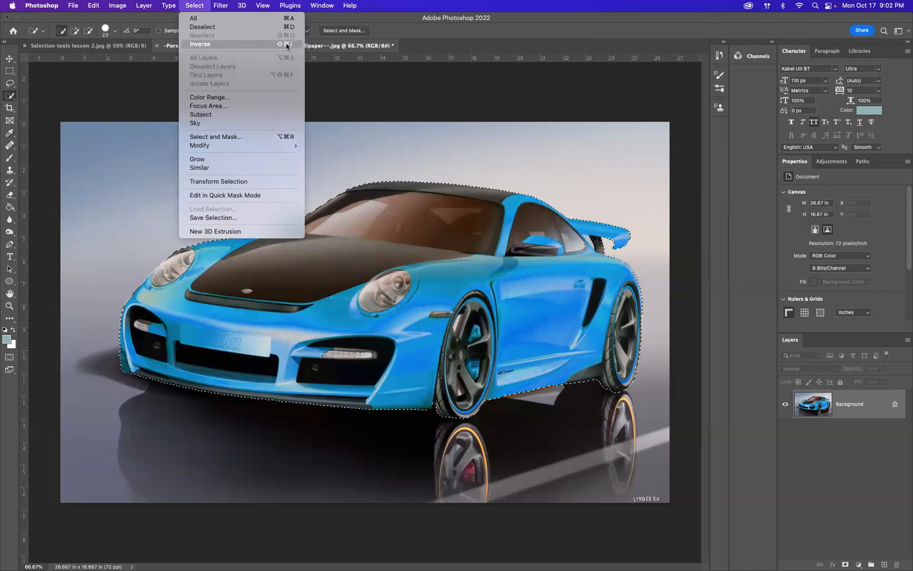
{"action": "left_click", "coordinate": [192, 5]}
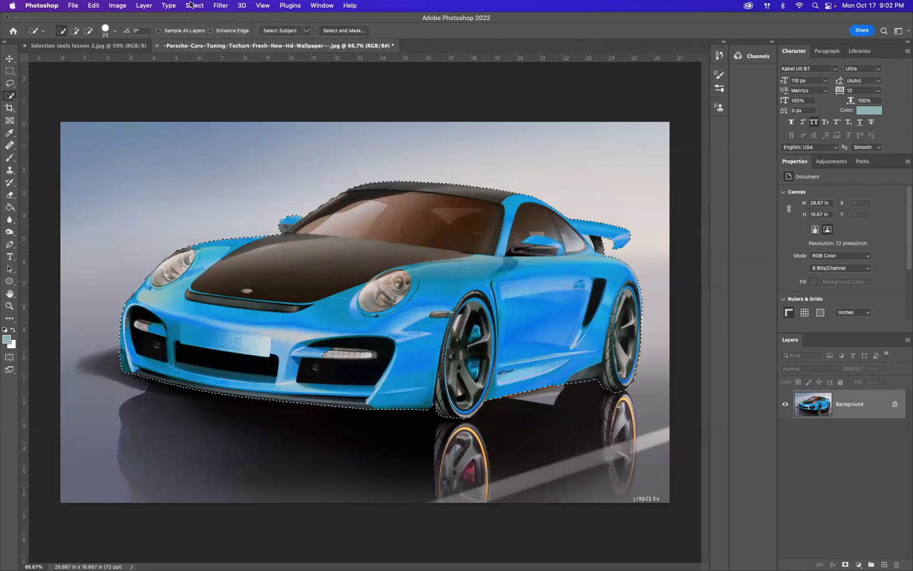
{"action": "key", "text": "shift+super+i"}
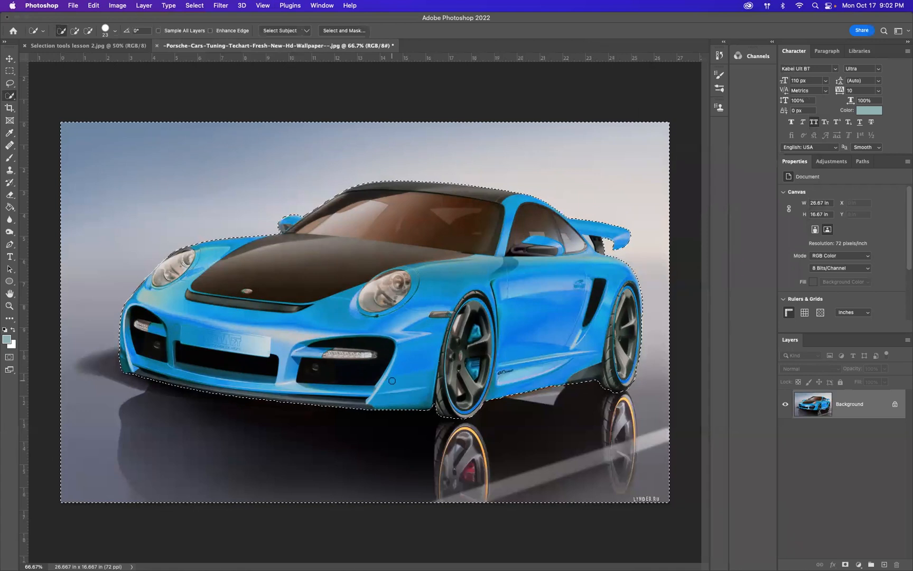
Apply a Photo Filter adjustment to the selected background using Warming Filter (85) at about 62% density.
{"action": "left_click", "coordinate": [109, 5]}
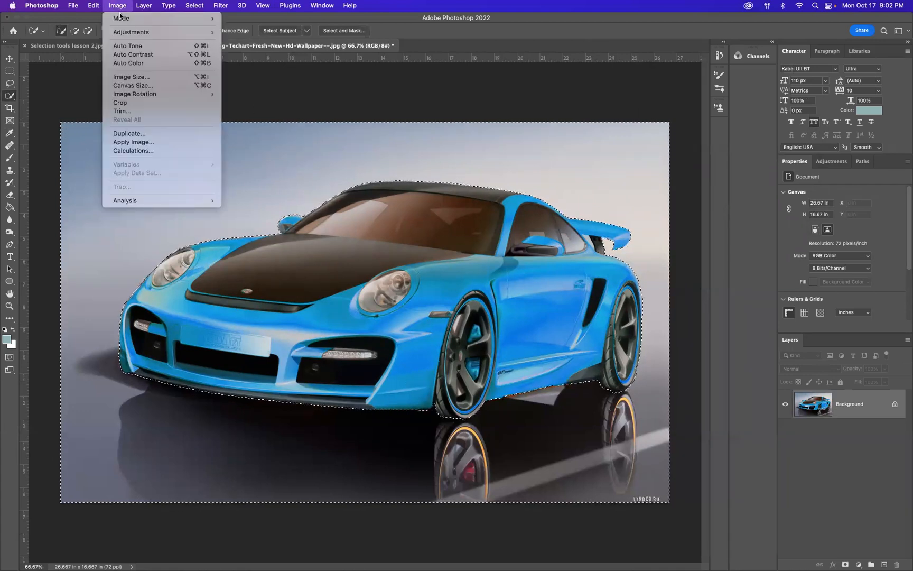
{"action": "mouse_move", "coordinate": [128, 30]}
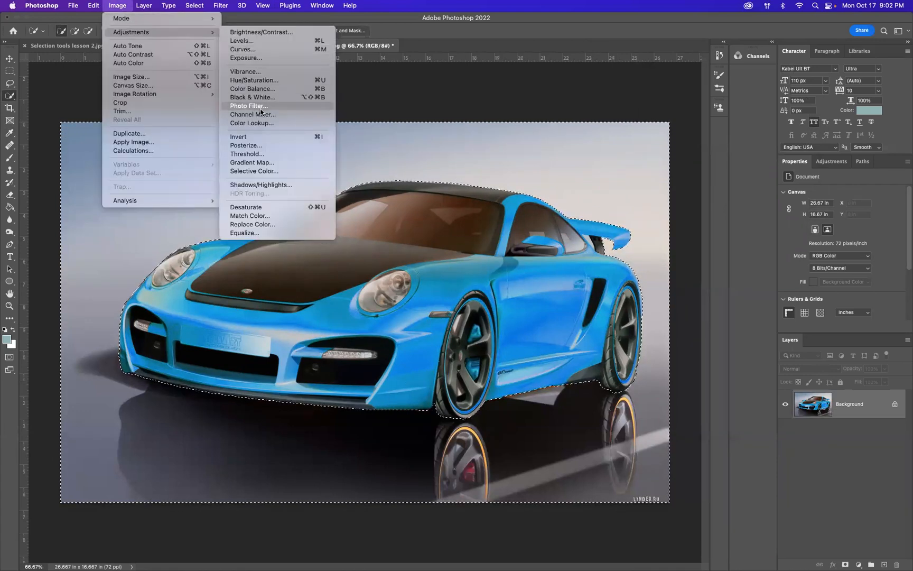
{"action": "left_click", "coordinate": [248, 105]}
{"action": "left_click_drag", "start_coordinate": [602, 158], "coordinate": [633, 157]}
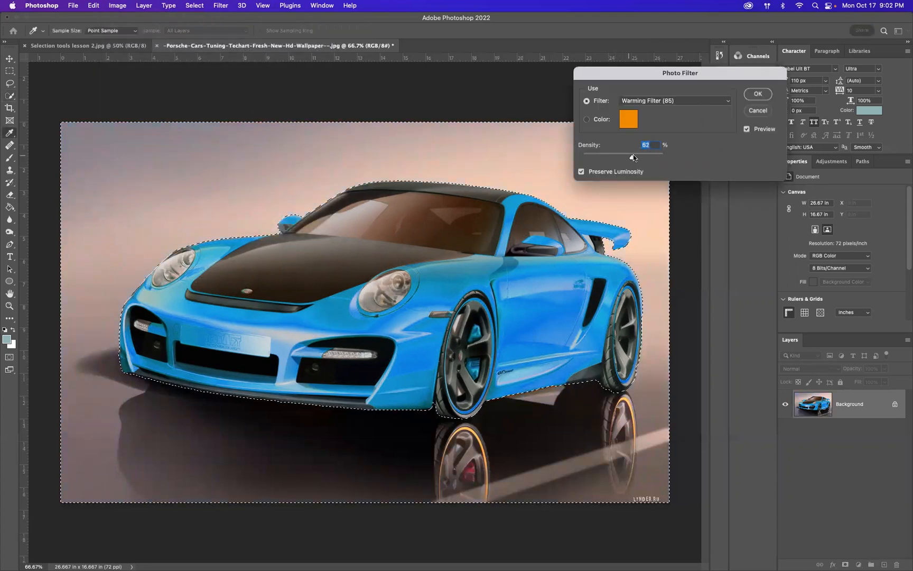
{"action": "left_click", "coordinate": [758, 94]}
{"action": "key", "text": "w"}
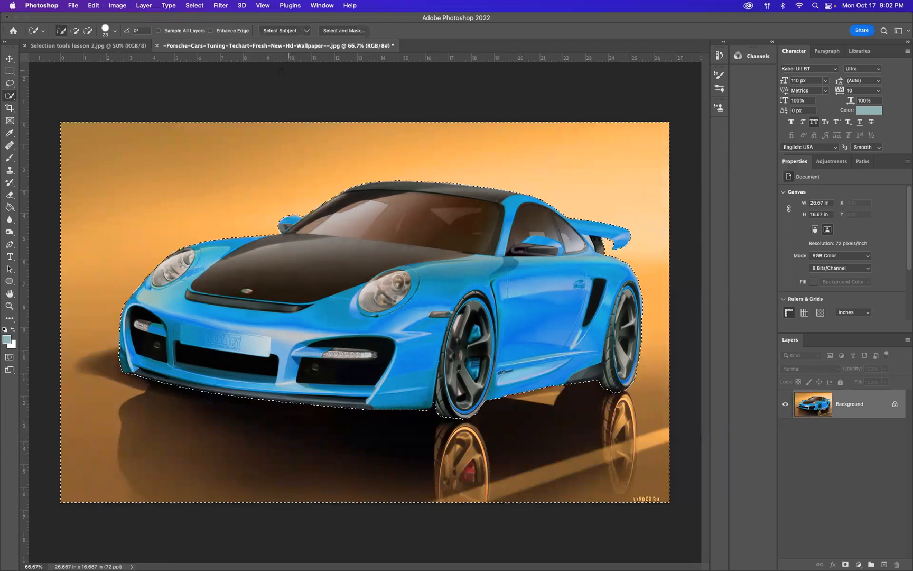
Shift the selected background to a vivid, saturated blue with a Hue/Saturation adjustment.
{"action": "left_click", "coordinate": [117, 5]}
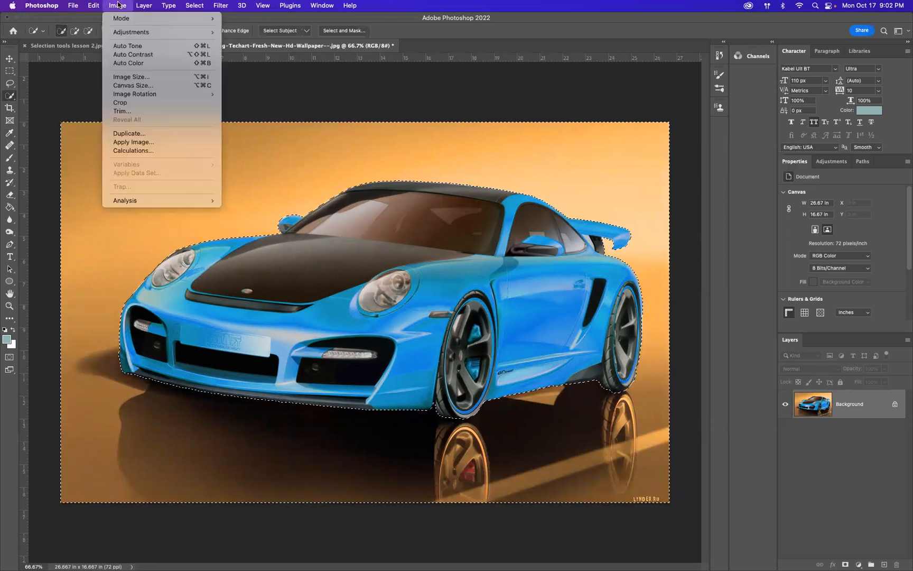
{"action": "mouse_move", "coordinate": [162, 32]}
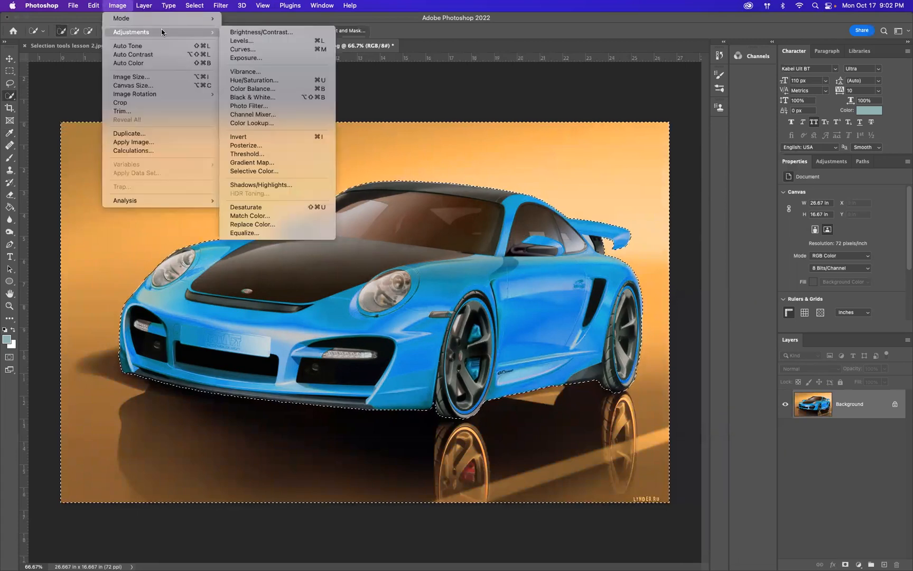
{"action": "left_click", "coordinate": [275, 81]}
{"action": "left_click_drag", "start_coordinate": [677, 140], "coordinate": [629, 115]}
{"action": "left_click", "coordinate": [785, 73]}
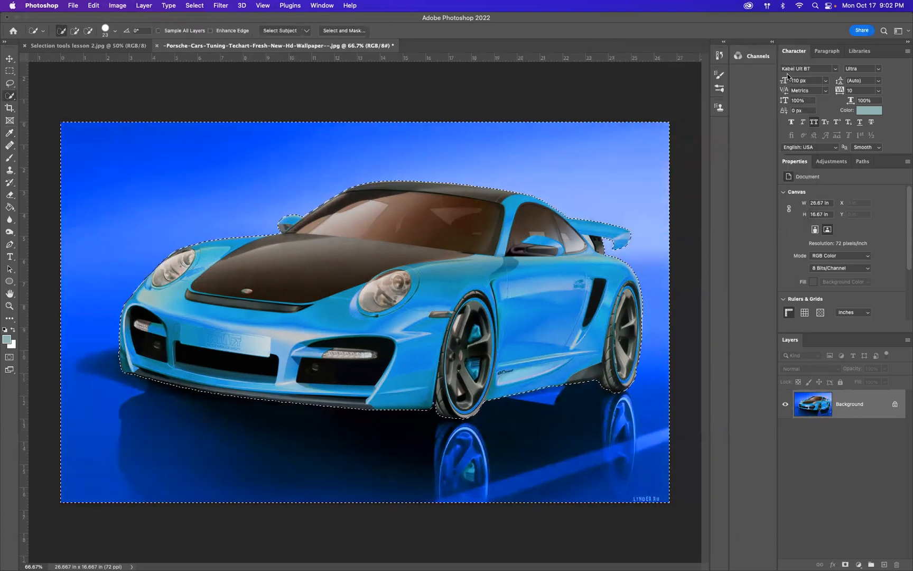
Apply Motion Blur to the selected background with angle 0° and a distance of about 108 pixels, and clear the selection.
{"action": "left_click", "coordinate": [220, 6]}
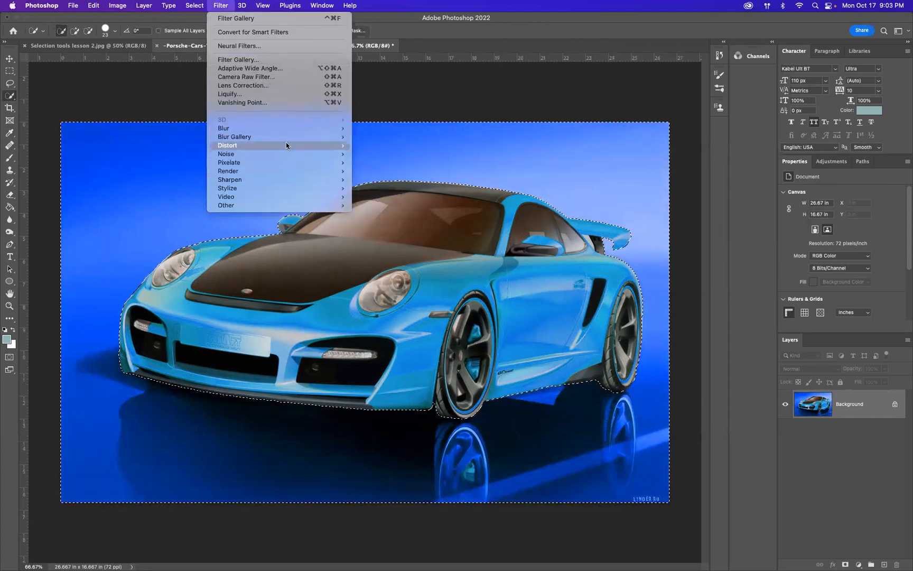
{"action": "mouse_move", "coordinate": [284, 130]}
{"action": "left_click", "coordinate": [378, 179]}
{"action": "left_click_drag", "start_coordinate": [447, 316], "coordinate": [468, 316]}
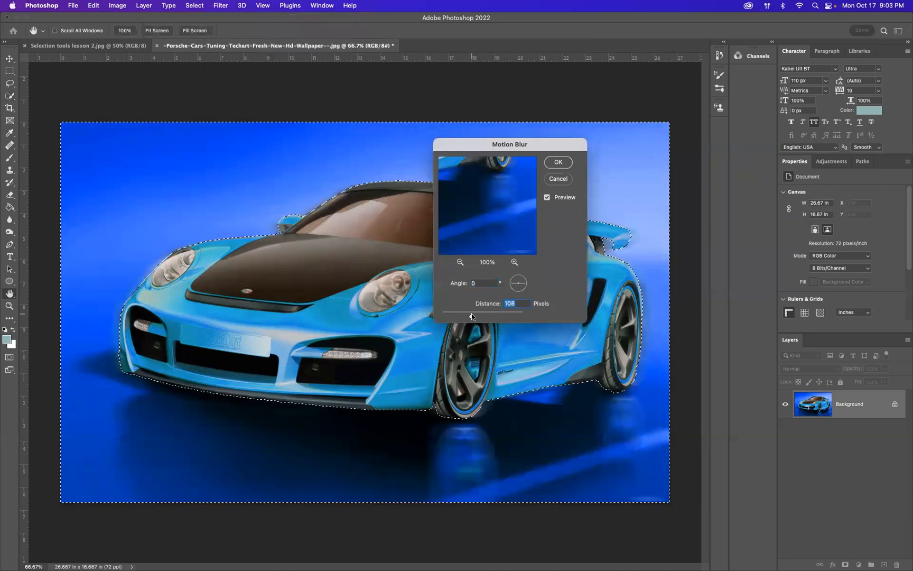
{"action": "left_click", "coordinate": [558, 162]}
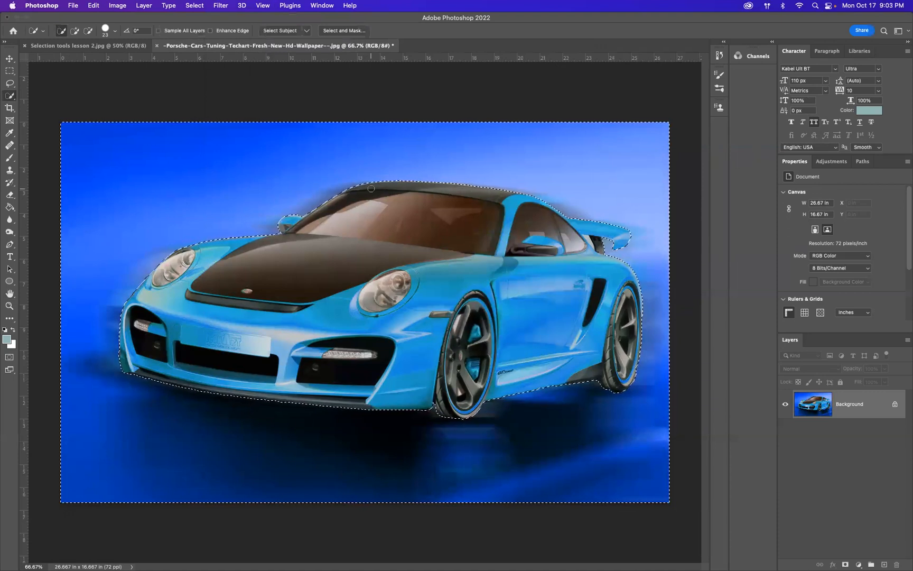
{"action": "key", "text": "super+d"}
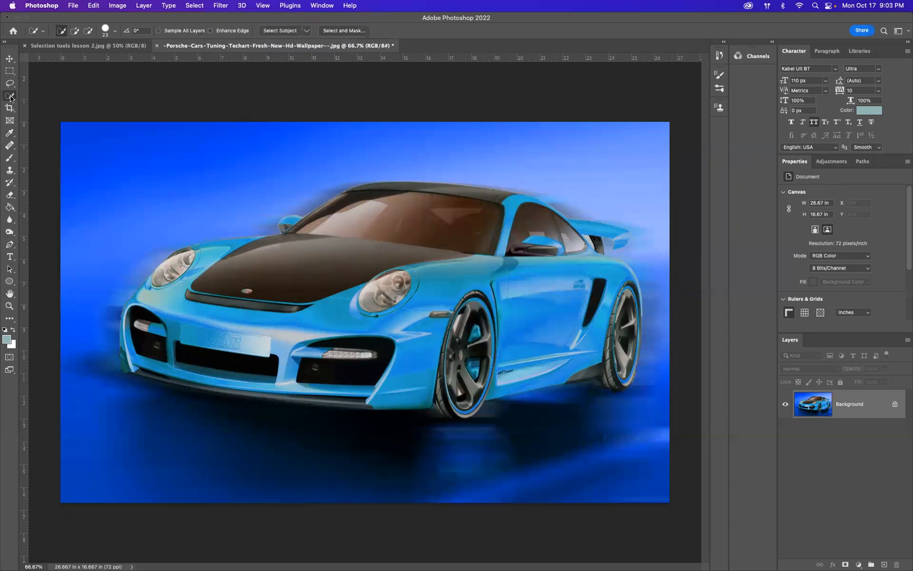
Select the blue backdrop above and around the car with the Magic Wand tool, adding its lighter areas to the selection.
{"action": "right_click", "coordinate": [9, 96]}
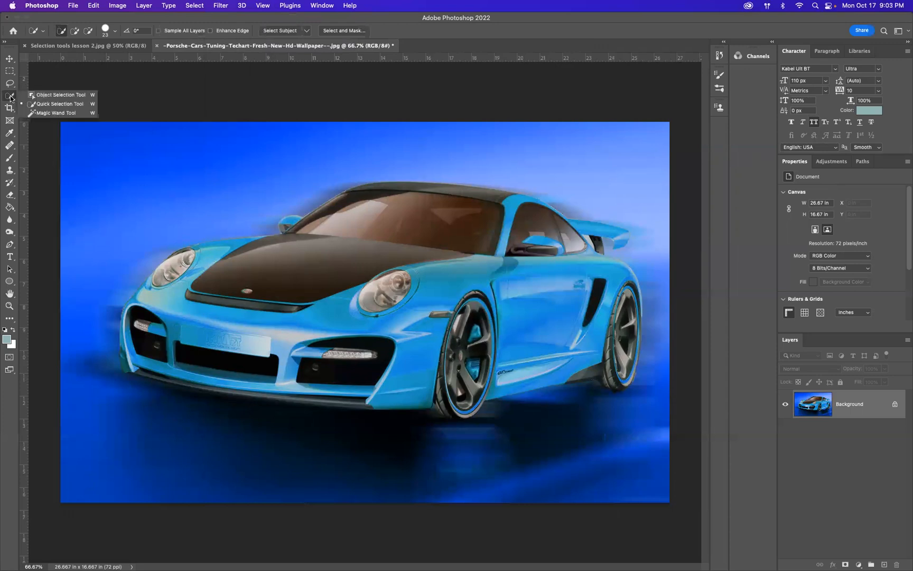
{"action": "left_click", "coordinate": [56, 113]}
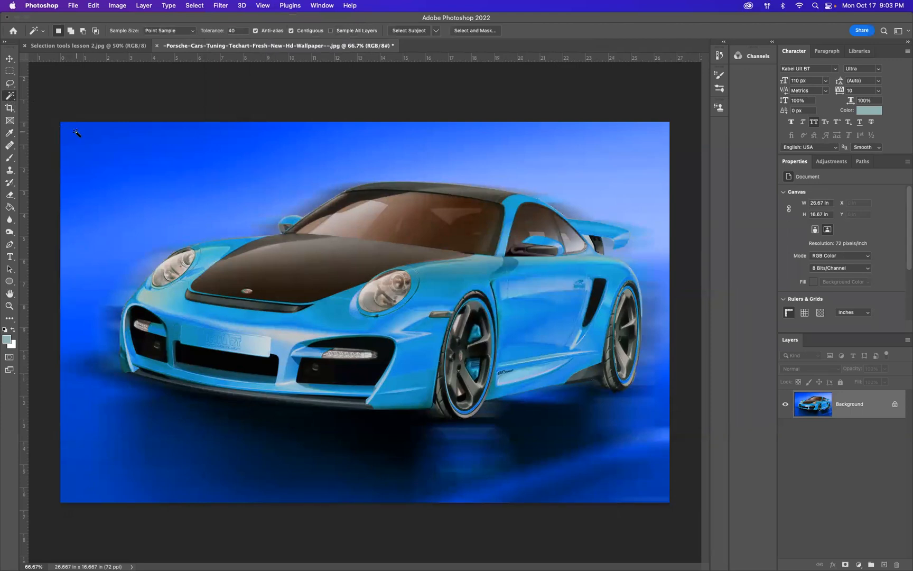
{"action": "left_click", "coordinate": [85, 139]}
{"action": "left_click", "coordinate": [409, 155], "text": "shift"}
{"action": "left_click", "coordinate": [582, 171], "text": "shift"}
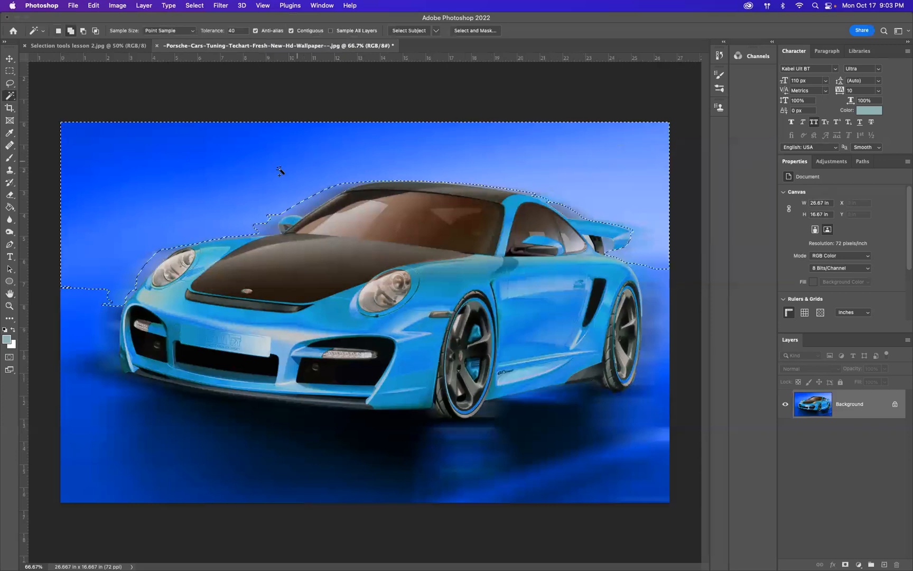
Add the backdrop beside the car's front and the dark floor areas to the Magic Wand selection, and deselect everything.
{"action": "left_click", "coordinate": [86, 311], "text": "shift"}
{"action": "left_click", "coordinate": [142, 454], "text": "shift"}
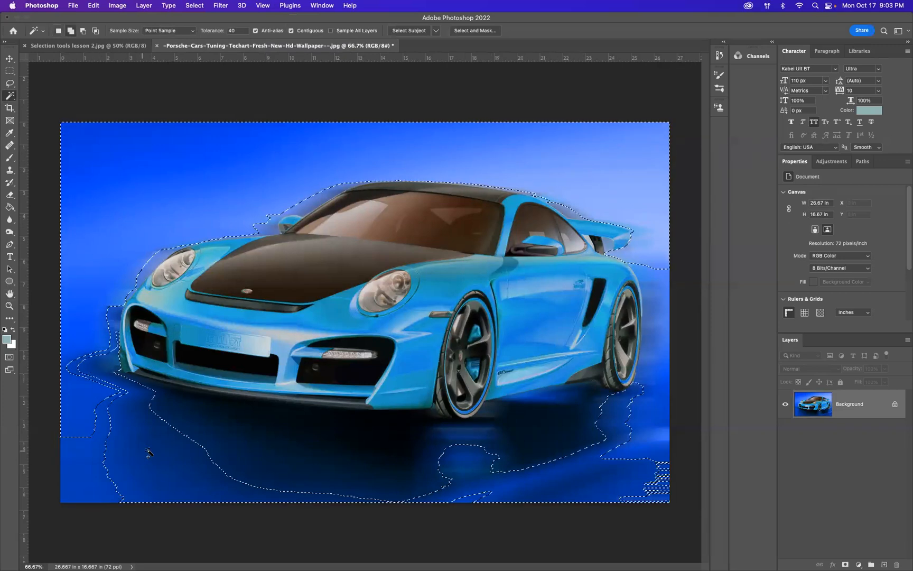
{"action": "left_click", "coordinate": [296, 453], "text": "shift"}
{"action": "left_click", "coordinate": [400, 438], "text": "shift"}
{"action": "left_click", "coordinate": [452, 436], "text": "shift"}
{"action": "left_click", "coordinate": [468, 495], "text": "shift"}
{"action": "left_click", "coordinate": [649, 495], "text": "shift"}
{"action": "key", "text": "super+d"}
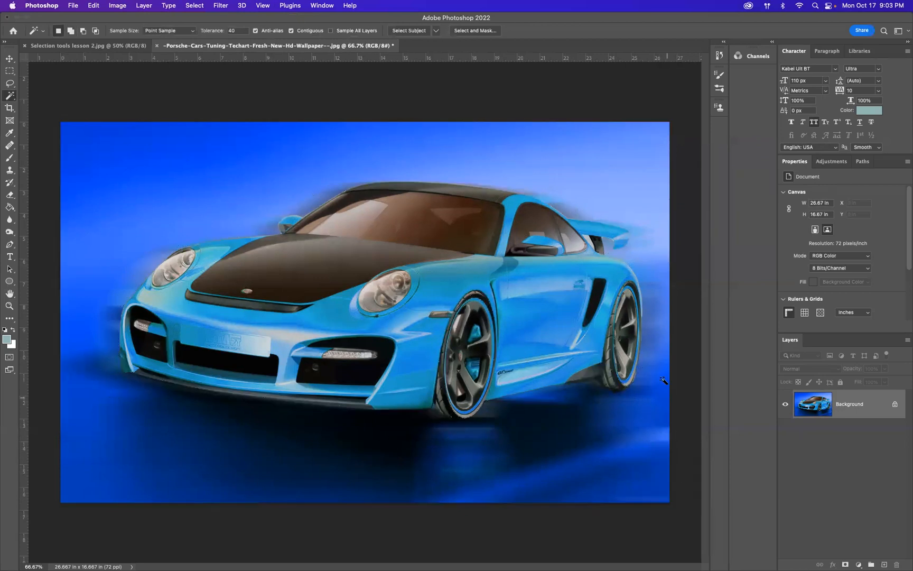
Switch from the Magic Wand to the Object Selection tool.
{"action": "right_click", "coordinate": [10, 98]}
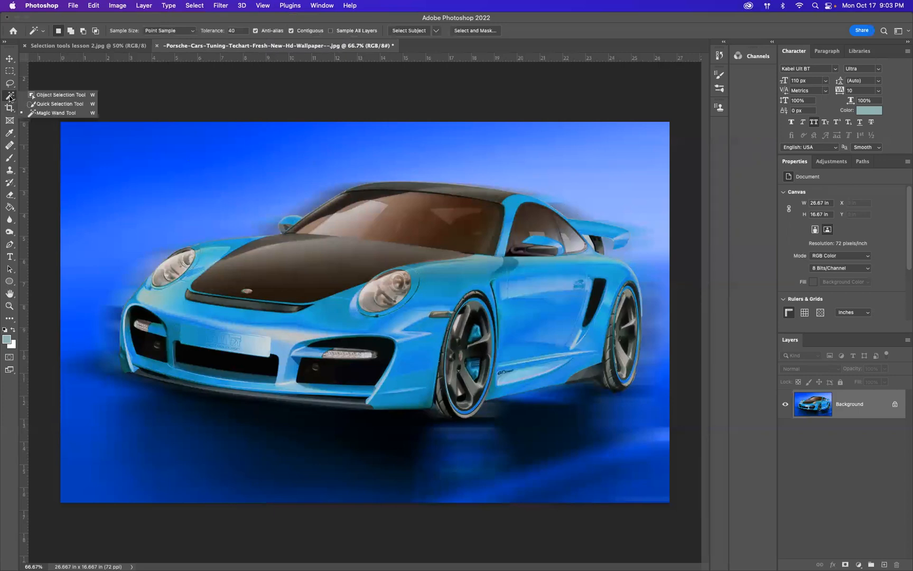
{"action": "left_click", "coordinate": [47, 94]}
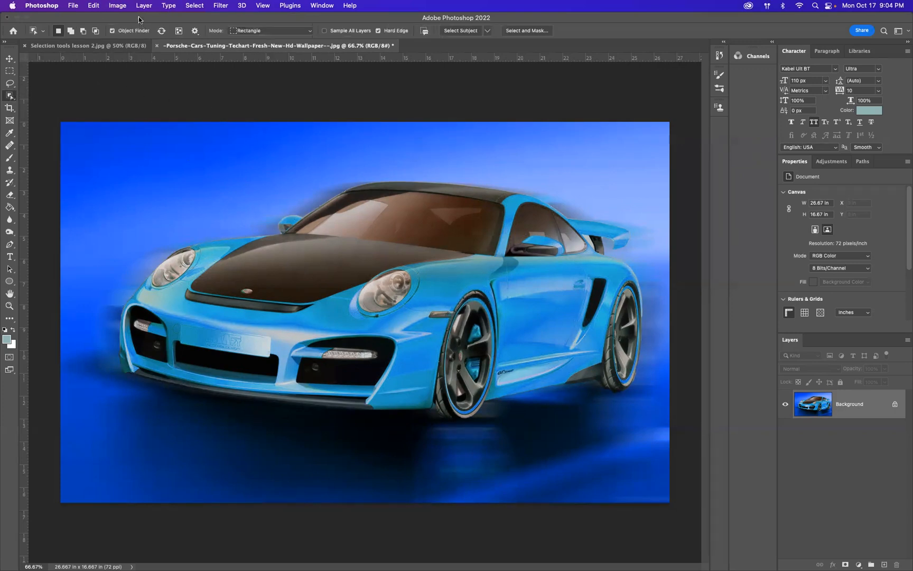
{"action": "left_click", "coordinate": [121, 7]}
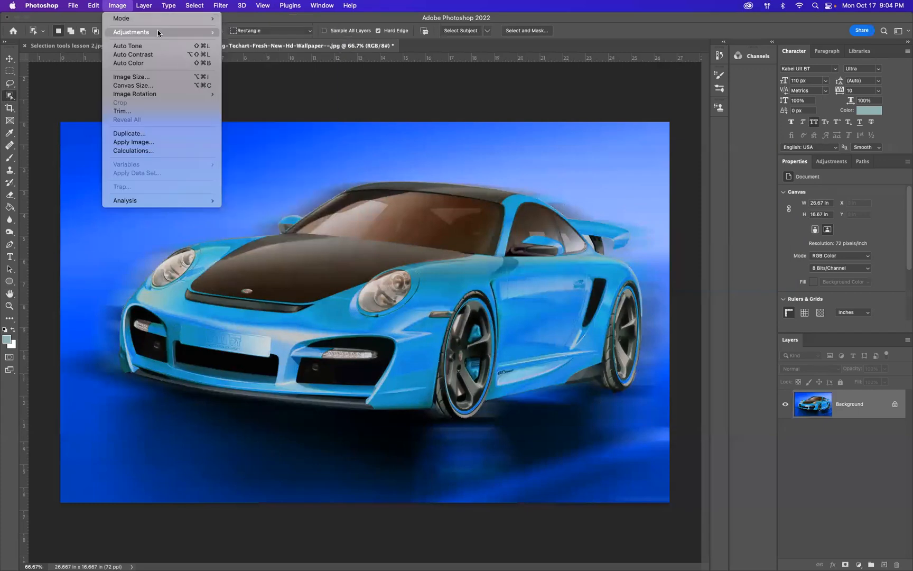
{"action": "mouse_move", "coordinate": [226, 16]}
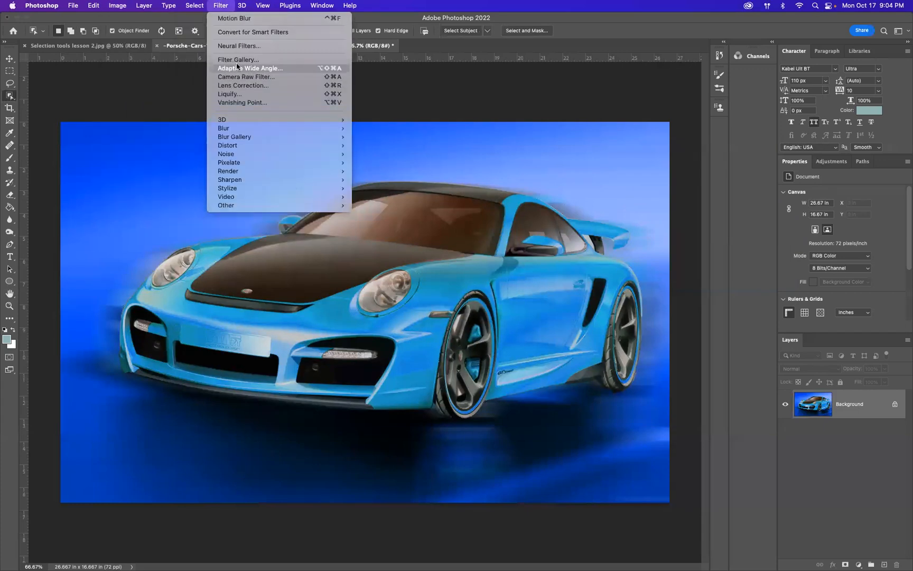
{"action": "left_click", "coordinate": [214, 4]}
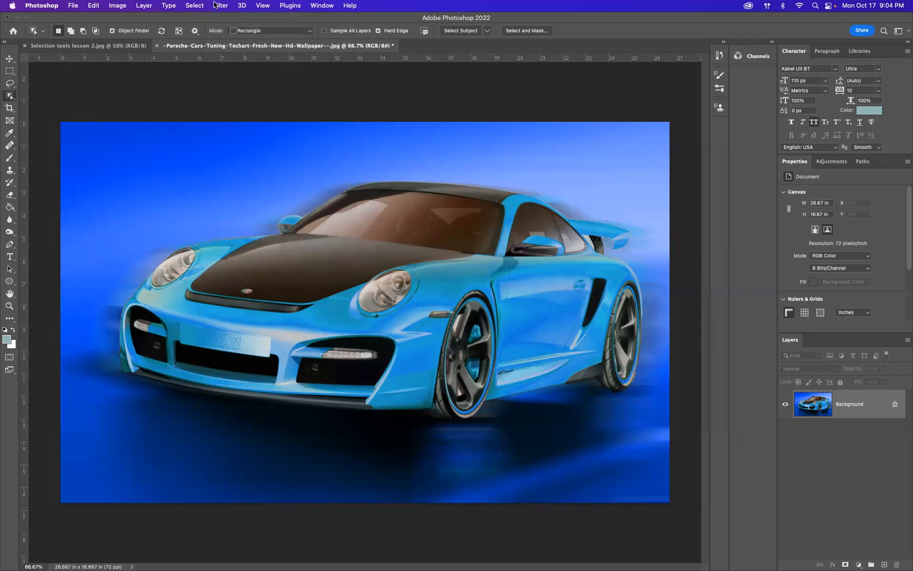